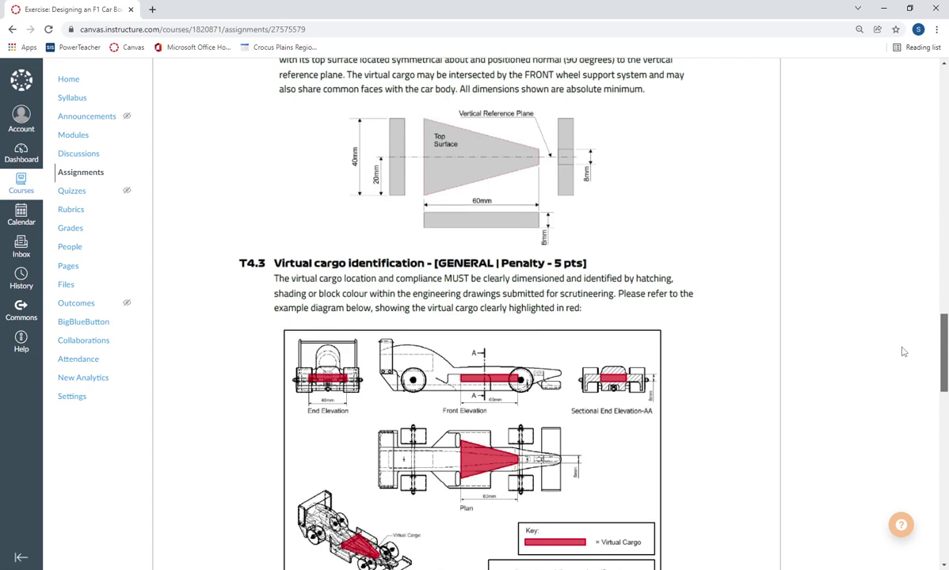
Step: Review the car body regulations in the assignment, from the decal and virtual cargo rules back to body construction, wheel spacing and wheelbase
scroll(891, 394, "down", 8)
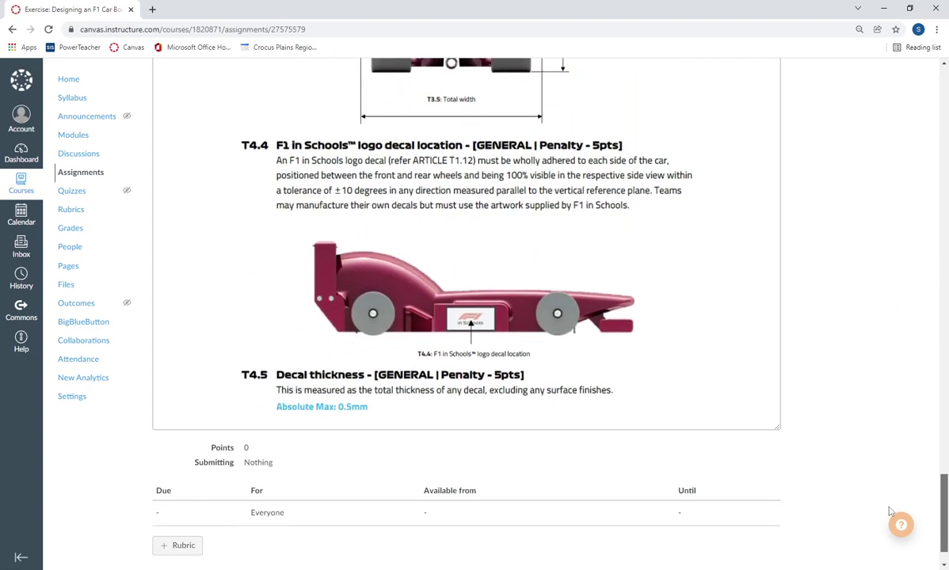
scroll(895, 395, "up", 14)
scroll(907, 294, "up", 12)
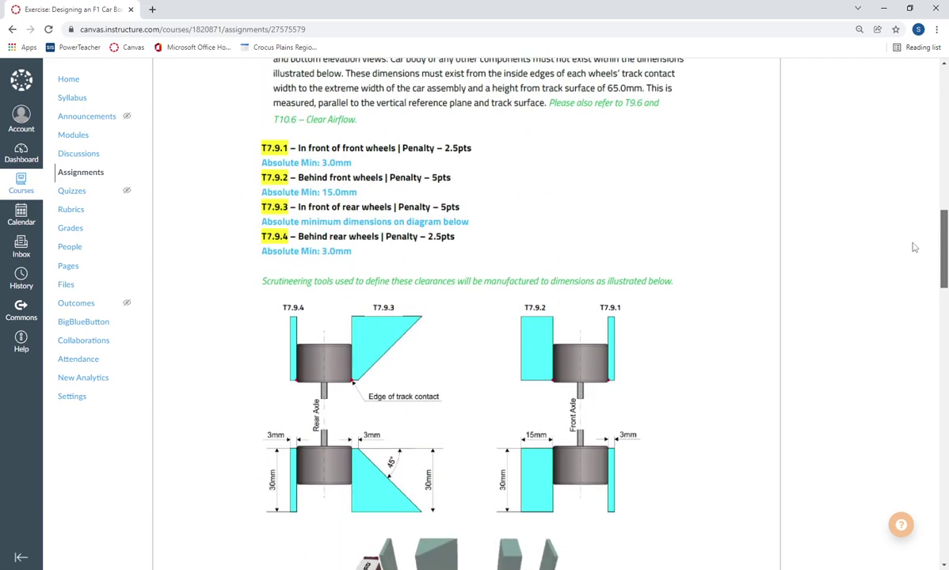
scroll(908, 150, "up", 3)
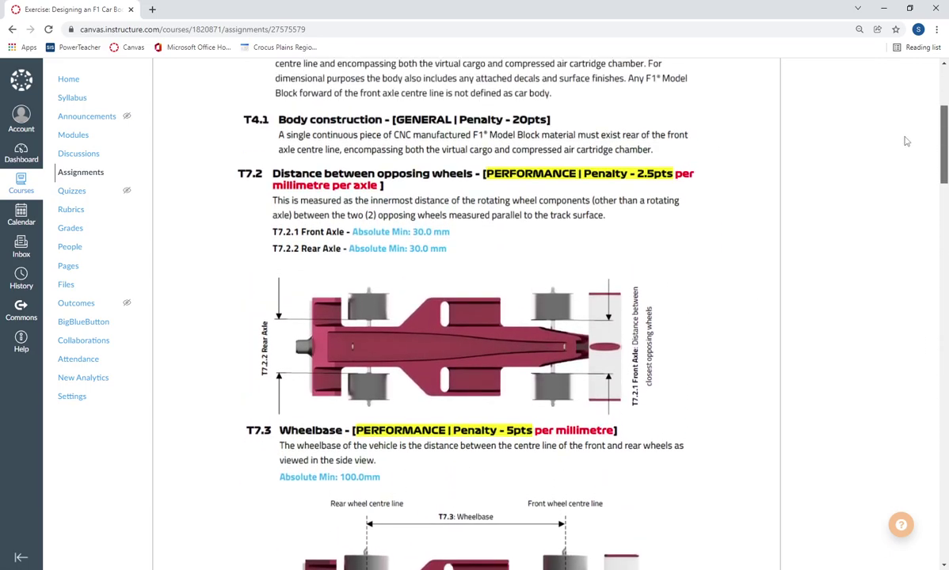
scroll(907, 134, "down", 3)
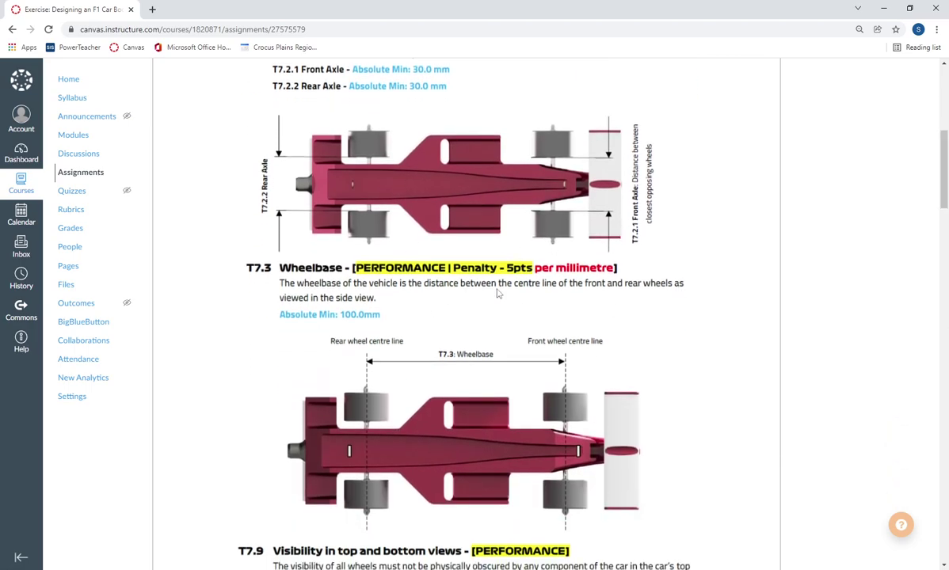
scroll(672, 428, "up", 3)
scroll(671, 429, "up", 1)
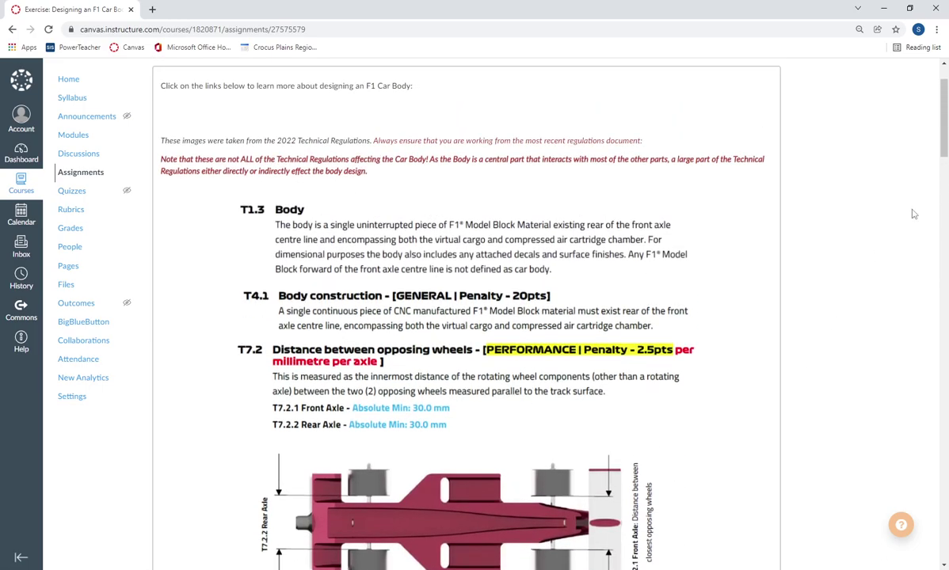
left_click_drag(945, 151, 944, 175)
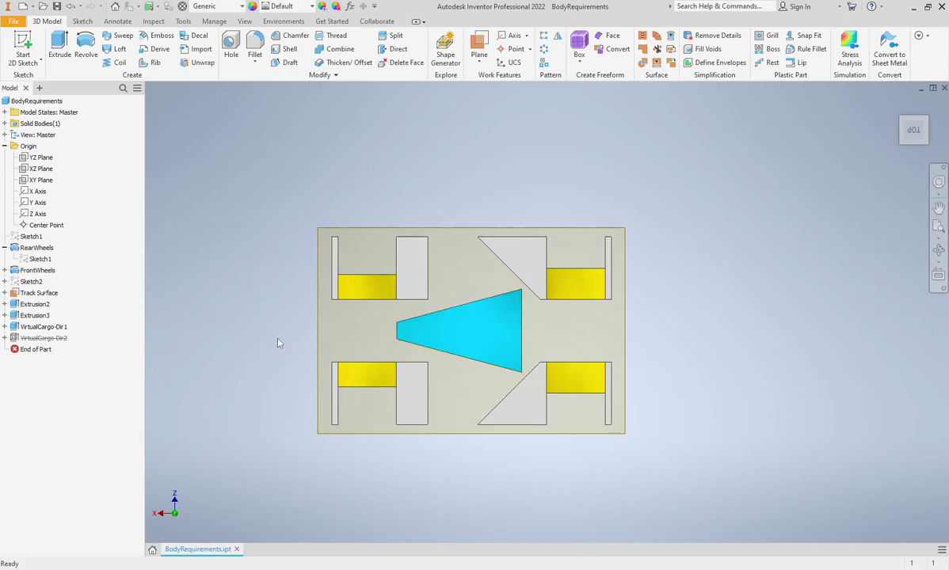
Step: Switch to Inventor and open Sketch1 of the RearWheels extrusion in the BodyRequirements part for editing
middle_click_drag(287, 367, 285, 363)
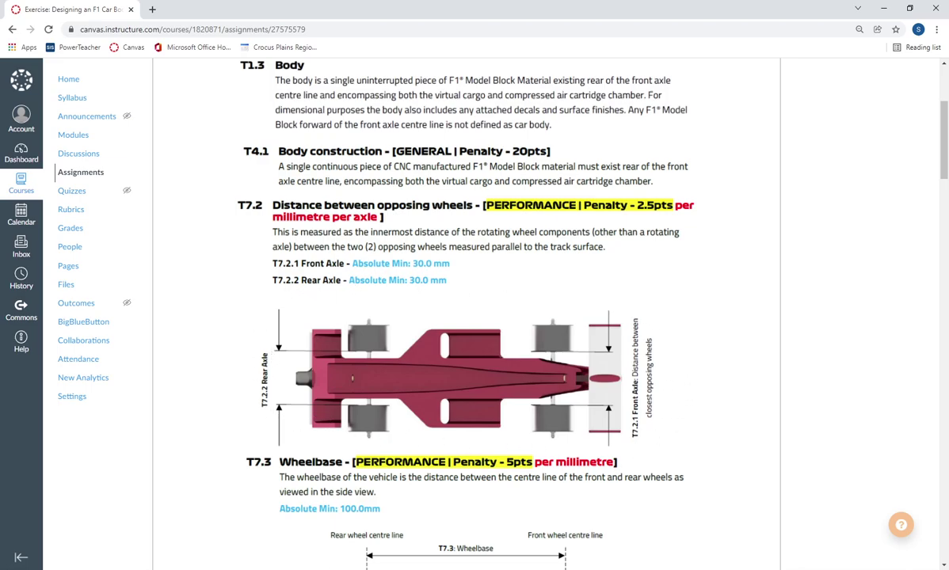
key("alt+Tab")
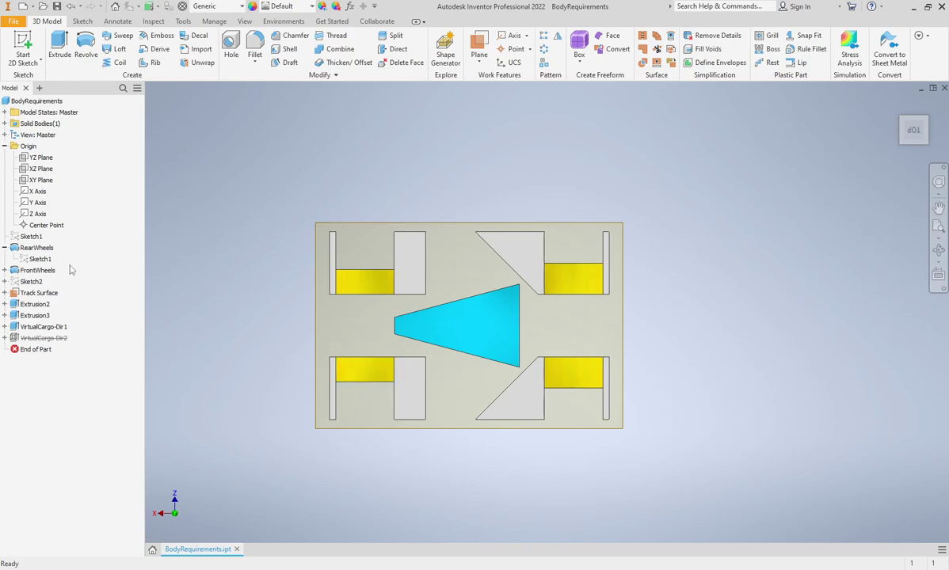
double_click(38, 259)
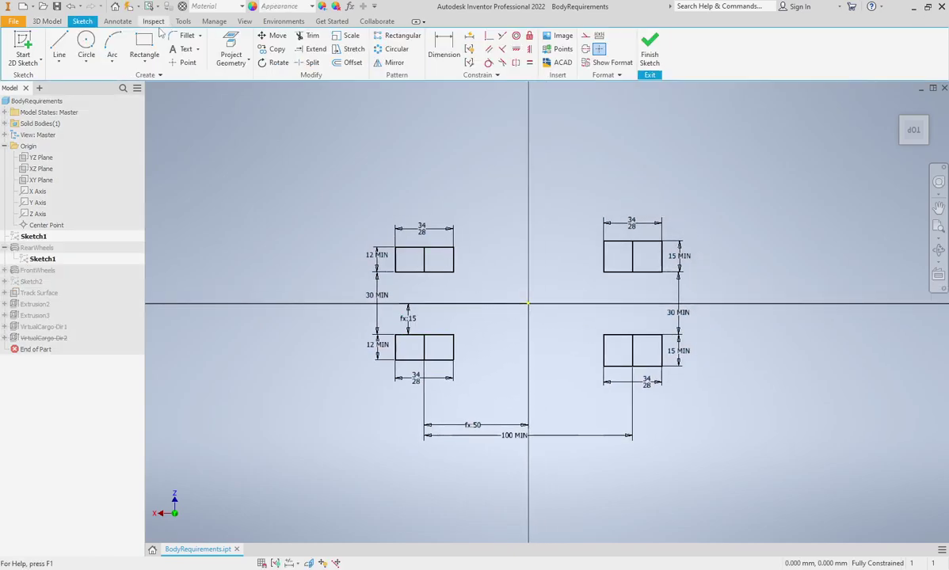
middle_click_drag(410, 233, 400, 277)
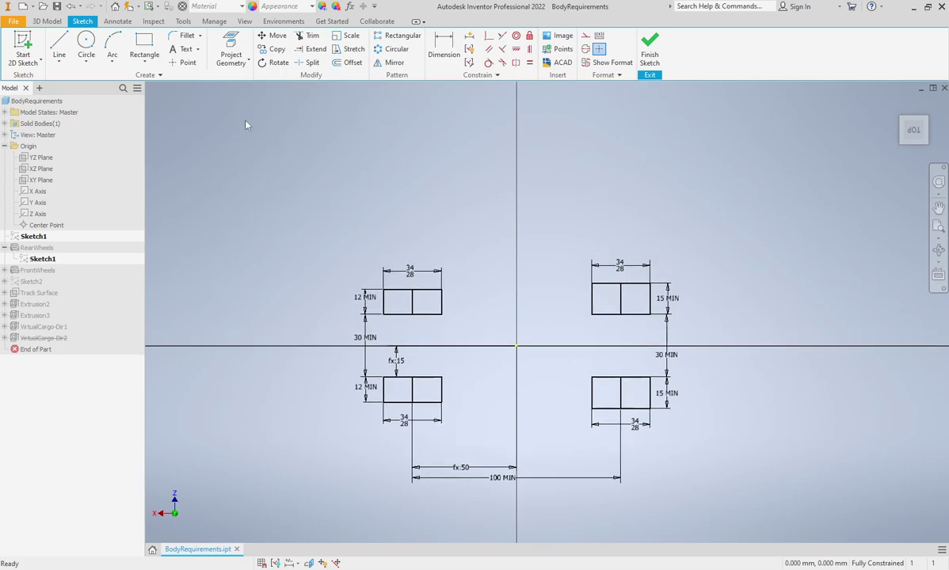
Step: Sketch a rectangle about 39 mm long in the empty area beside the 12 MIN wheel outlines
left_click(145, 43)
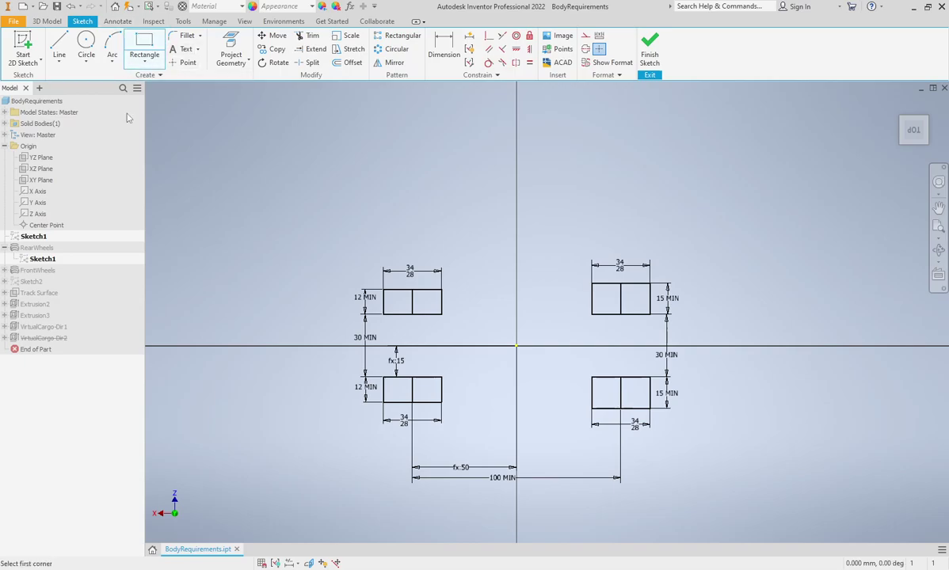
left_click(247, 265)
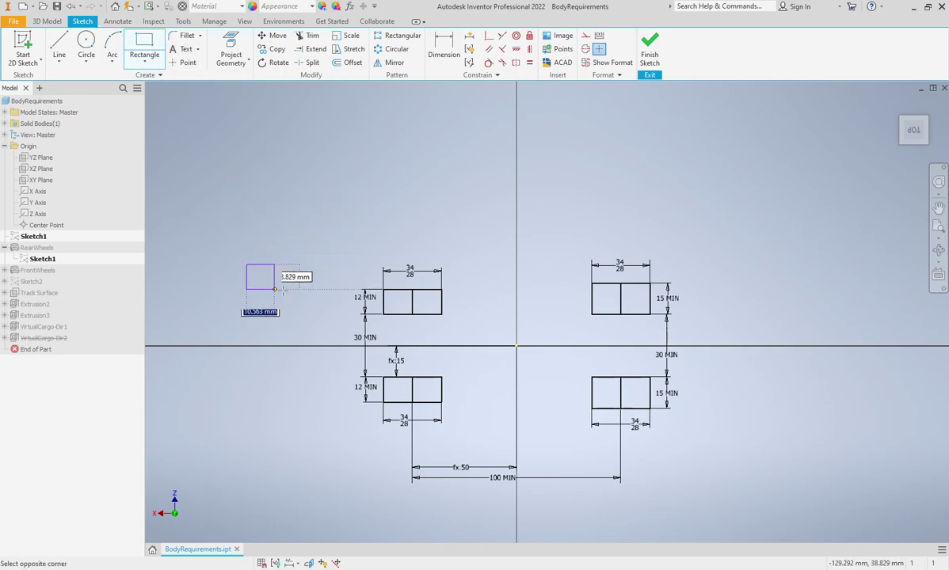
left_click(328, 295)
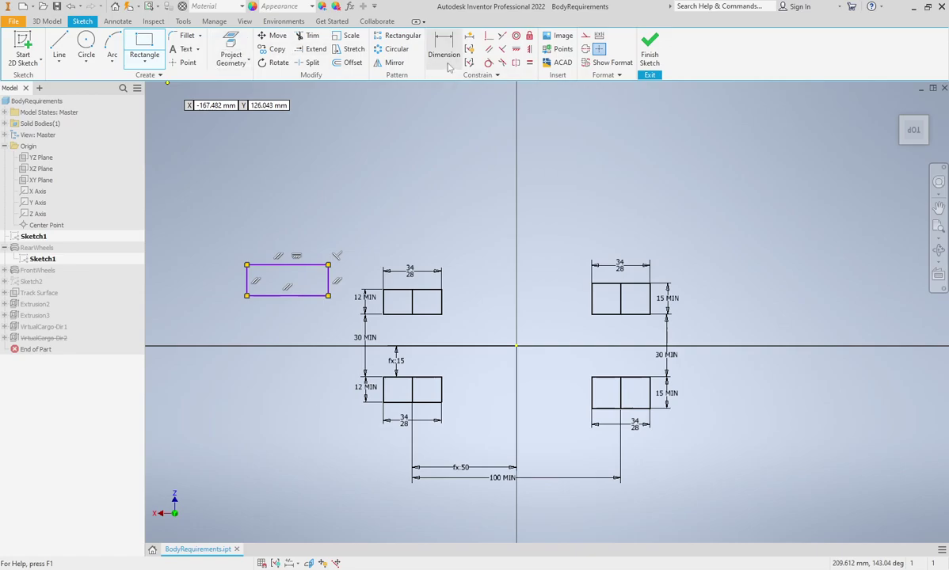
right_click(354, 173)
left_click(393, 174)
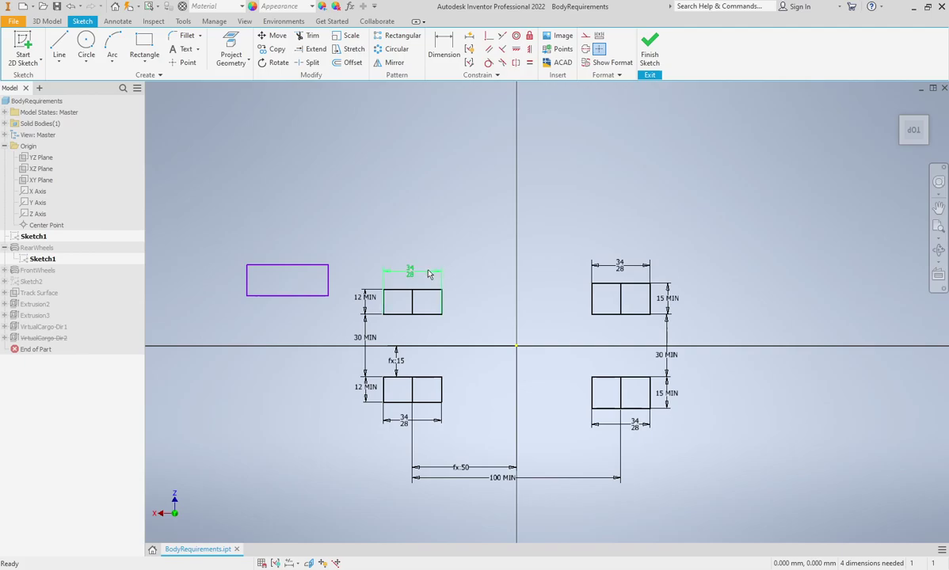
Step: Change all lines of the new rectangle to construction geometry
left_click_drag(235, 239, 331, 315)
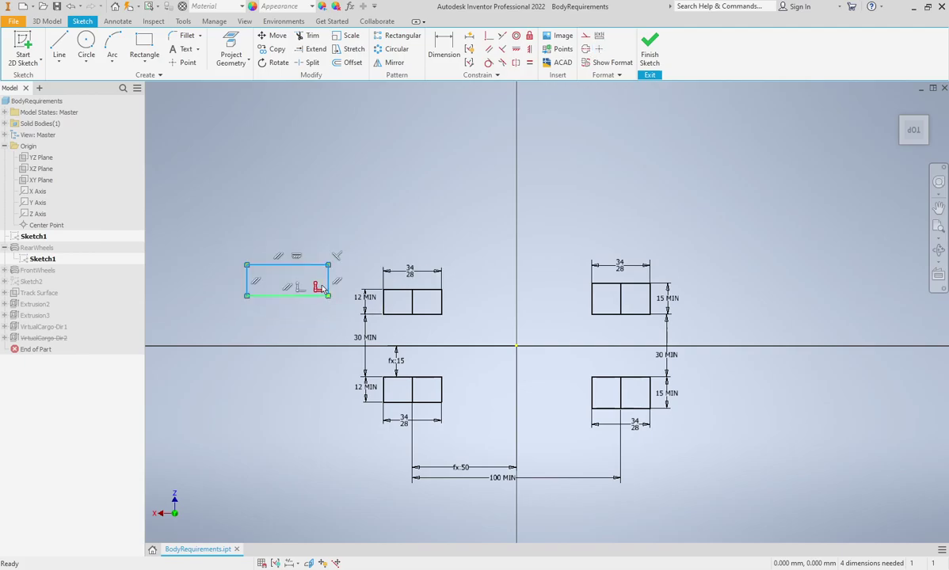
left_click(586, 36)
key("Escape")
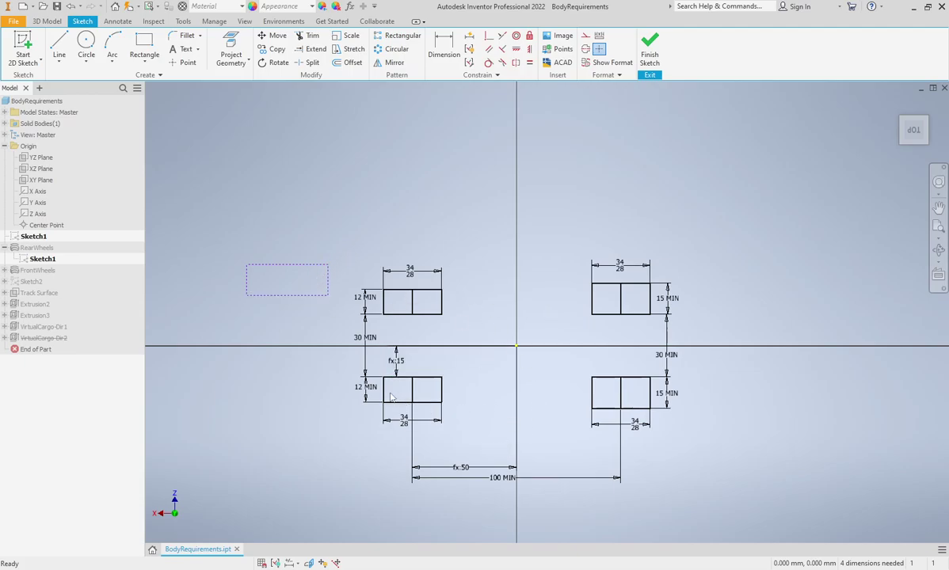
Step: Dimension the construction rectangle's long side, accepting the drawn length
key("d")
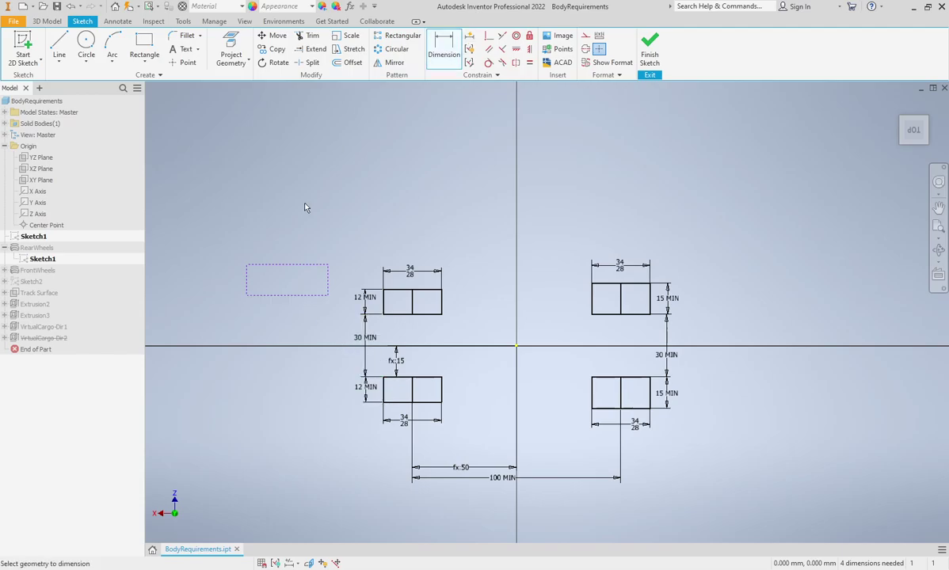
left_click(320, 268)
left_click(308, 247)
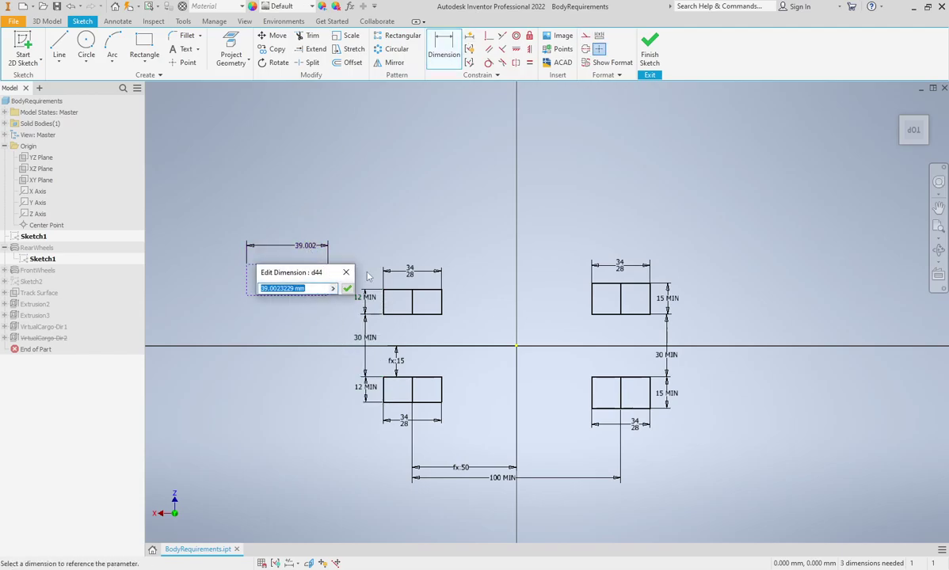
left_click(346, 289)
key("Escape")
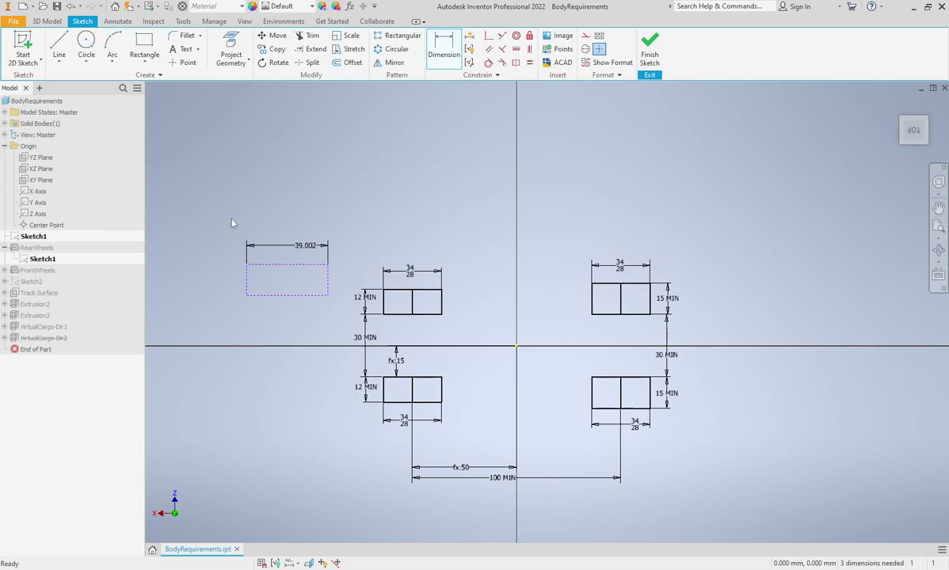
Step: Delete the construction rectangle together with its length dimension
left_click_drag(232, 224, 324, 298)
key("Delete")
Step: Examine the wheel size, opposing-wheel spacing and wheelbase dimensions of all four wheel outlines, and finish the sketch
key("F2")
left_click_drag(472, 303, 467, 303)
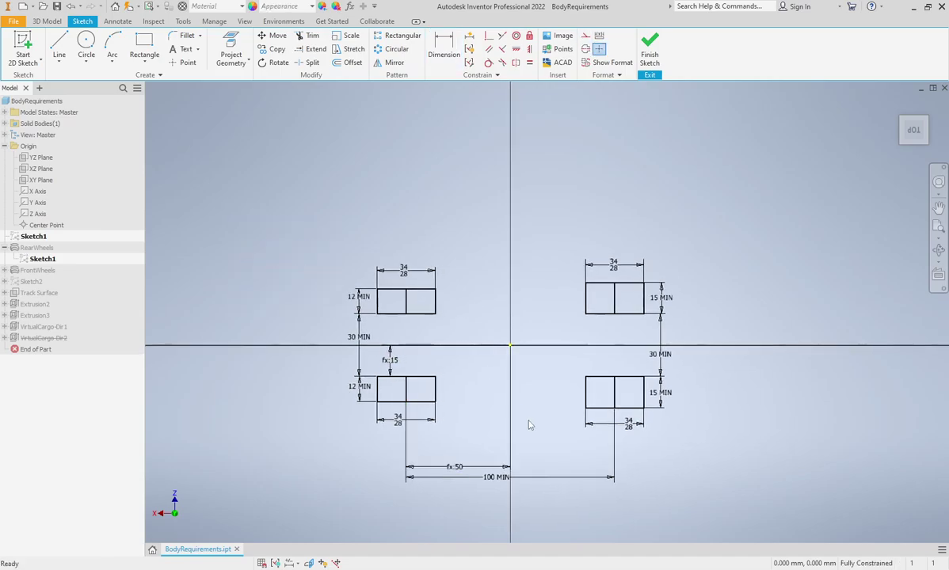
key("F2")
mouse_move(542, 426)
left_mouse_down()
mouse_move(497, 411)
mouse_move(494, 396)
left_mouse_up()
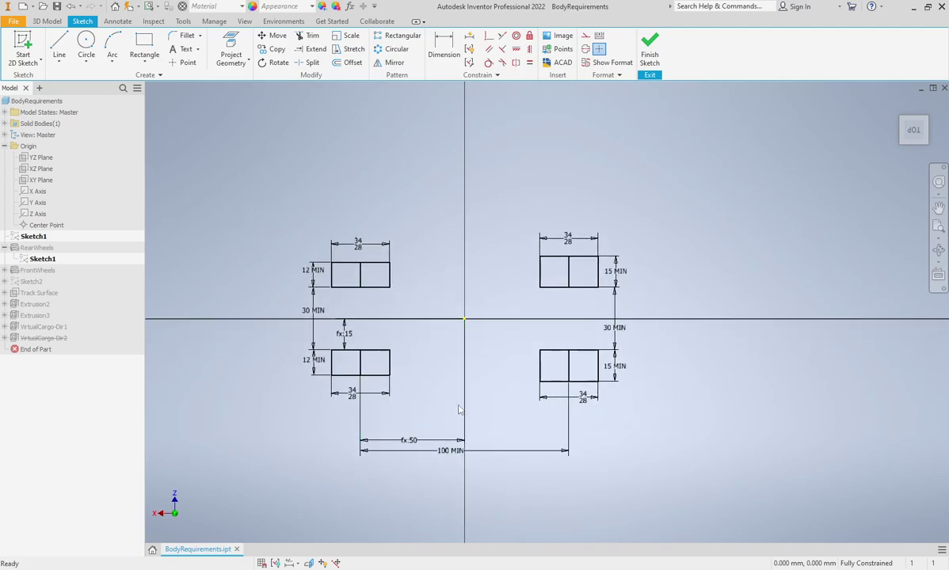
scroll(421, 263, "up", 3)
key("F2")
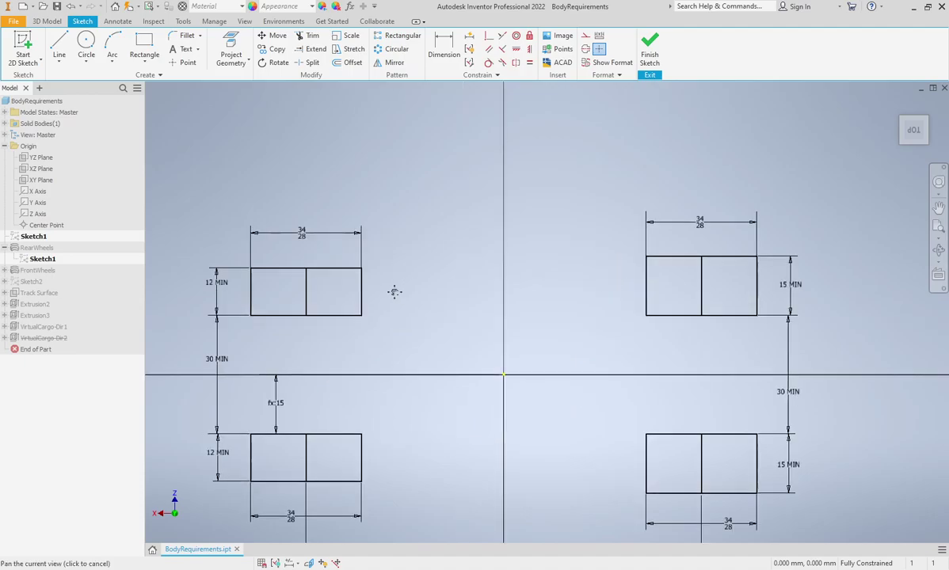
left_click_drag(395, 292, 410, 243)
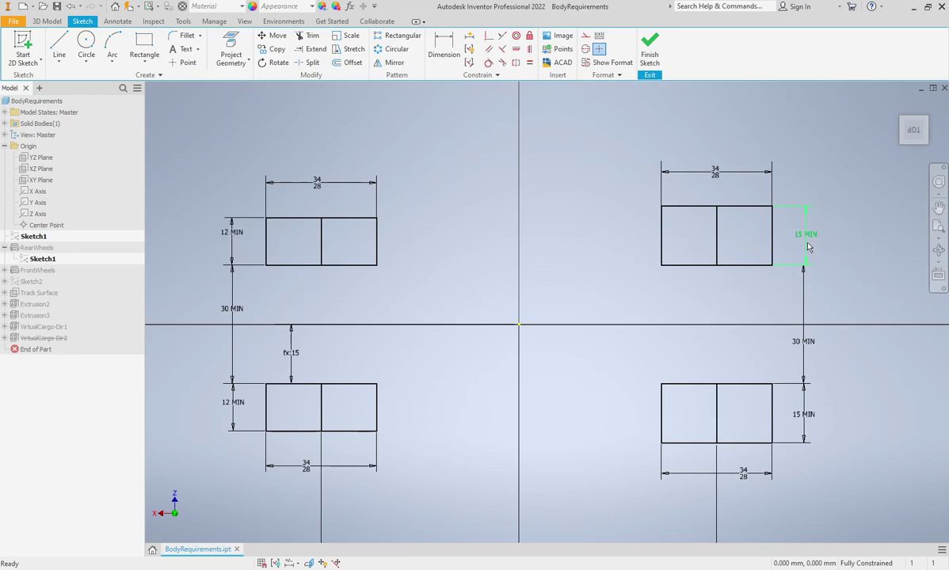
middle_click_drag(628, 356, 618, 303)
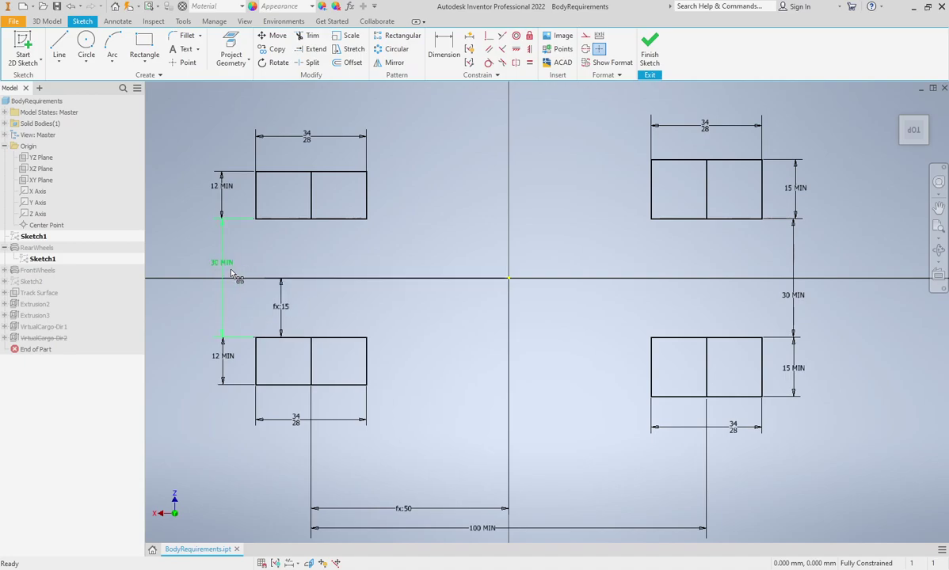
middle_click_drag(747, 300, 693, 290)
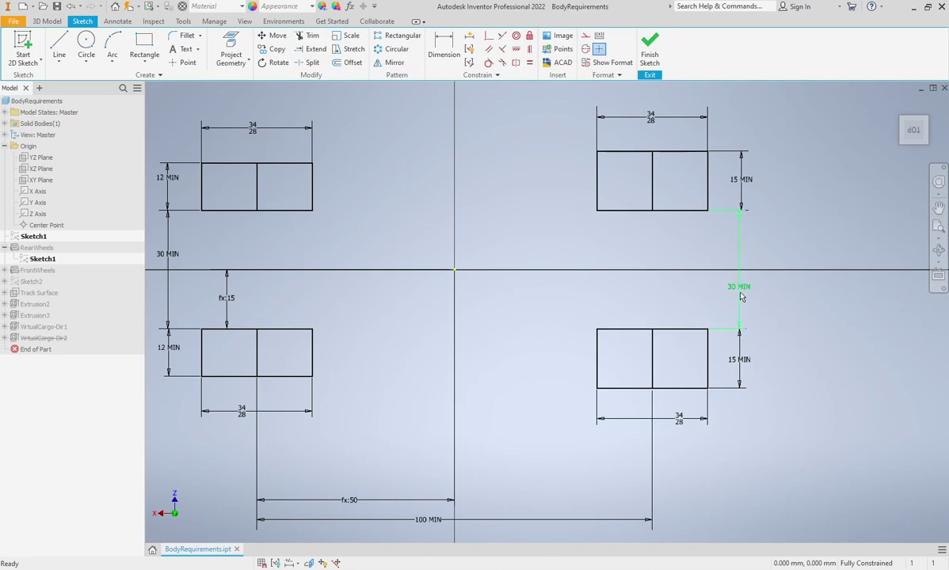
middle_click_drag(489, 423, 522, 392)
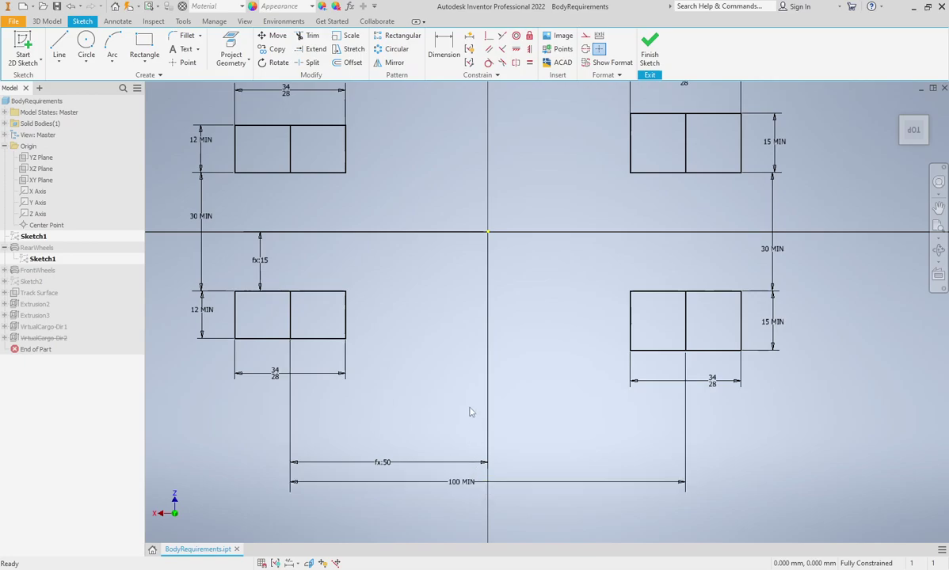
middle_click_drag(550, 347, 554, 376)
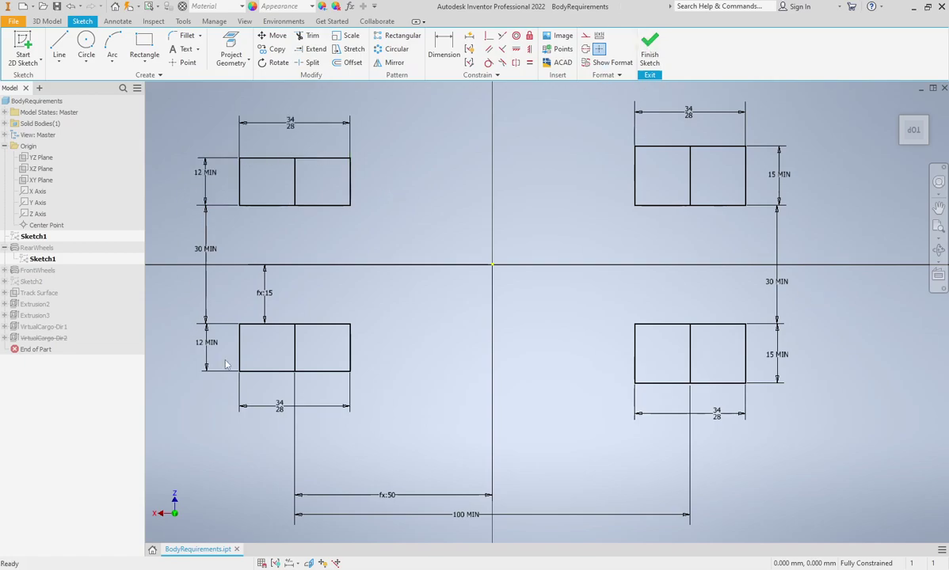
middle_click_drag(461, 164, 466, 183)
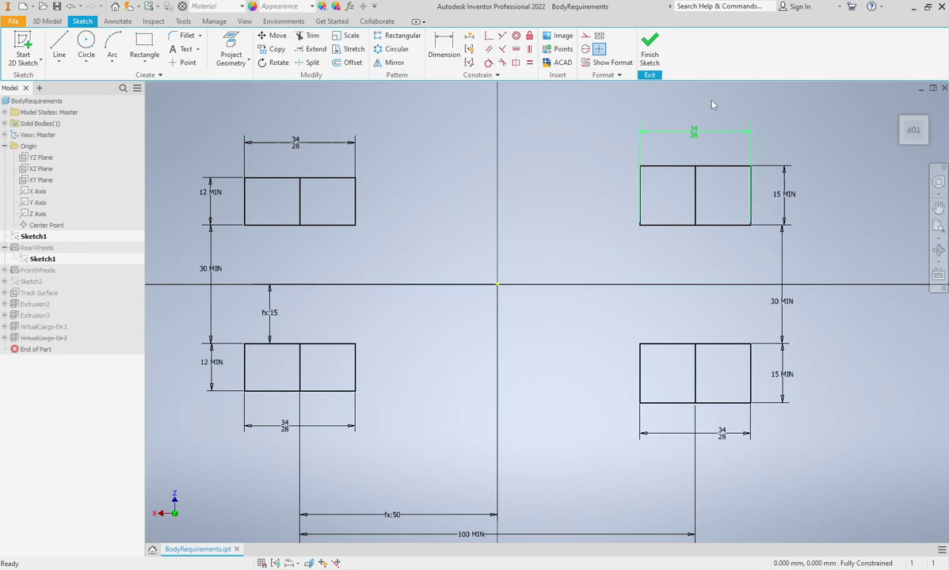
left_click(649, 49)
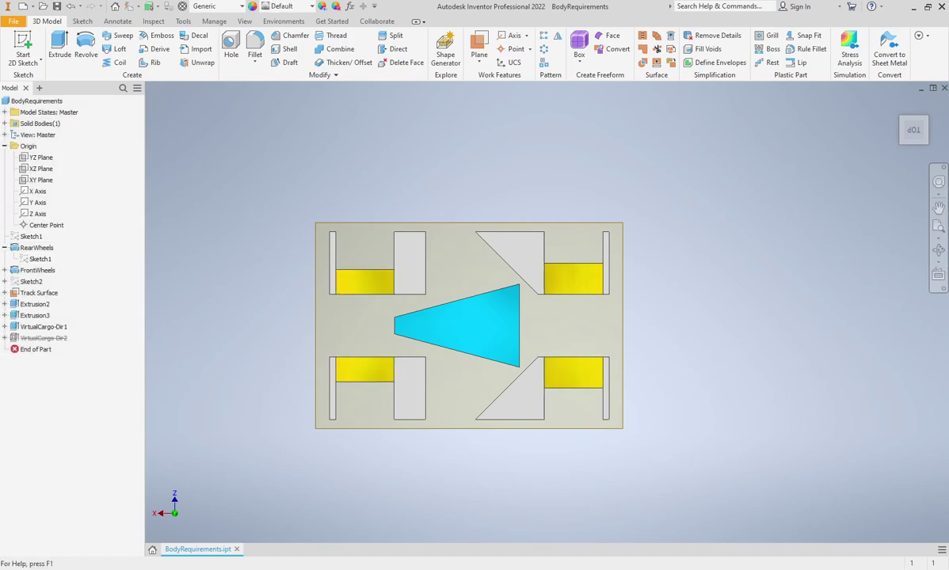
Step: Switch to the Canvas assignment and review the T7.3 wheelbase and T7.9 wheel visibility clearance rules, continuing down to T4.2 virtual cargo
key("alt+Tab")
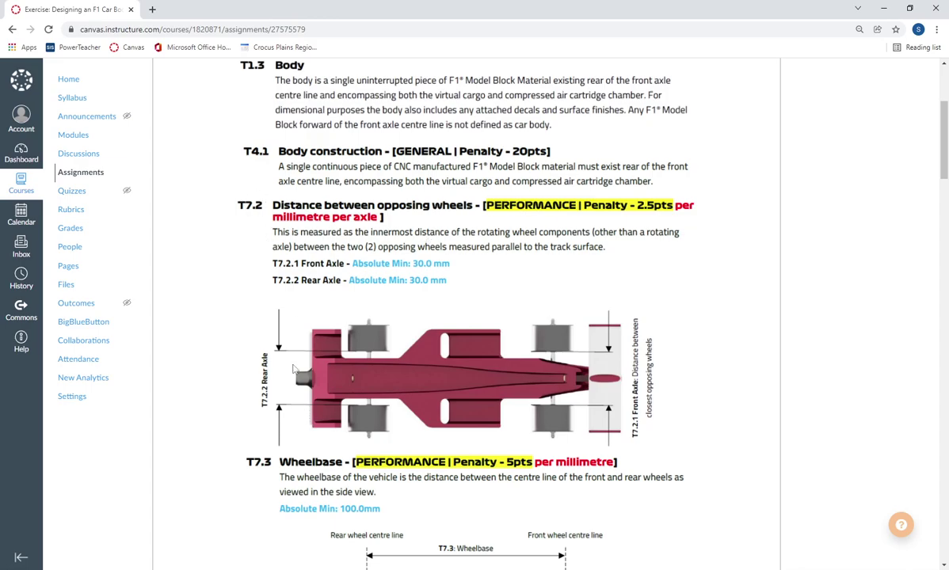
scroll(617, 378, "down", 4)
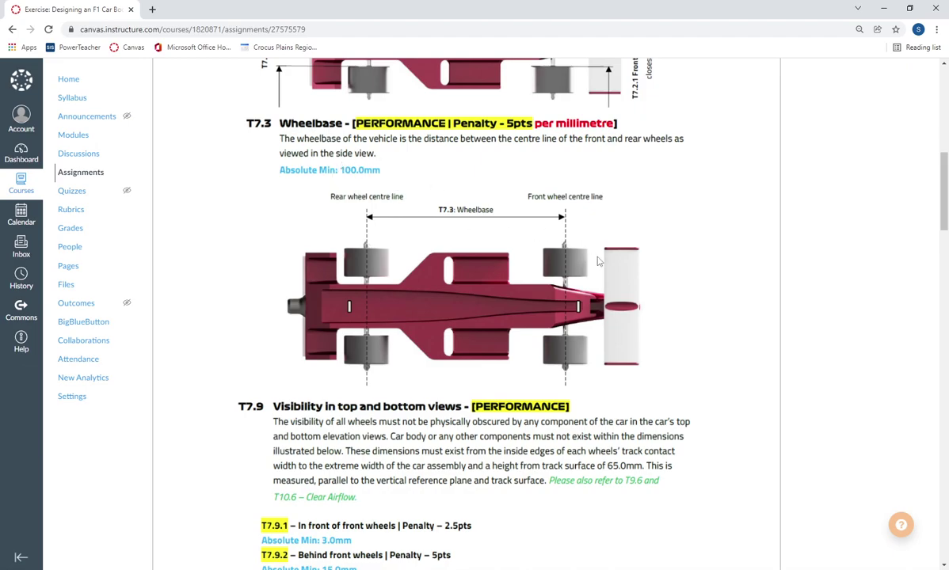
scroll(553, 236, "down", 5)
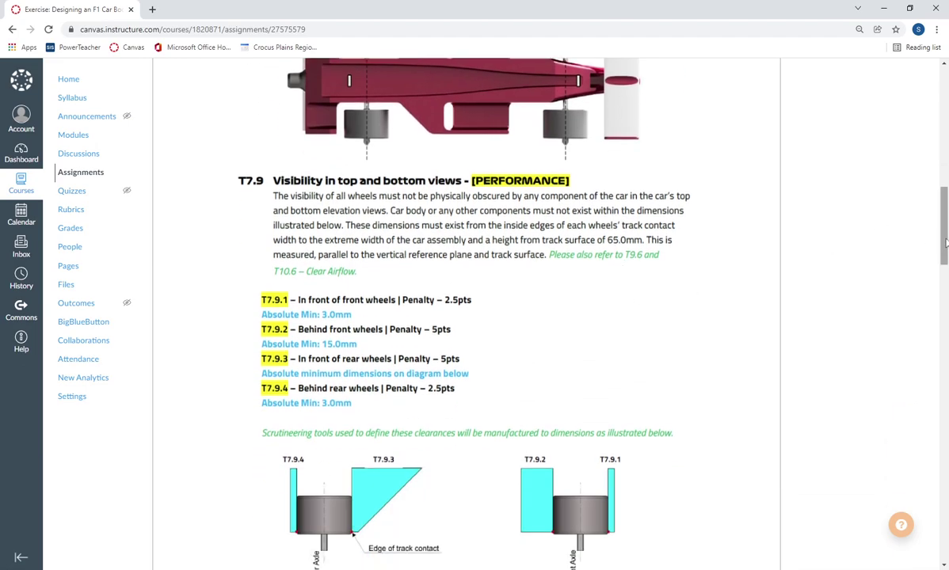
scroll(942, 257, "down", 2)
left_click_drag(946, 255, 946, 260)
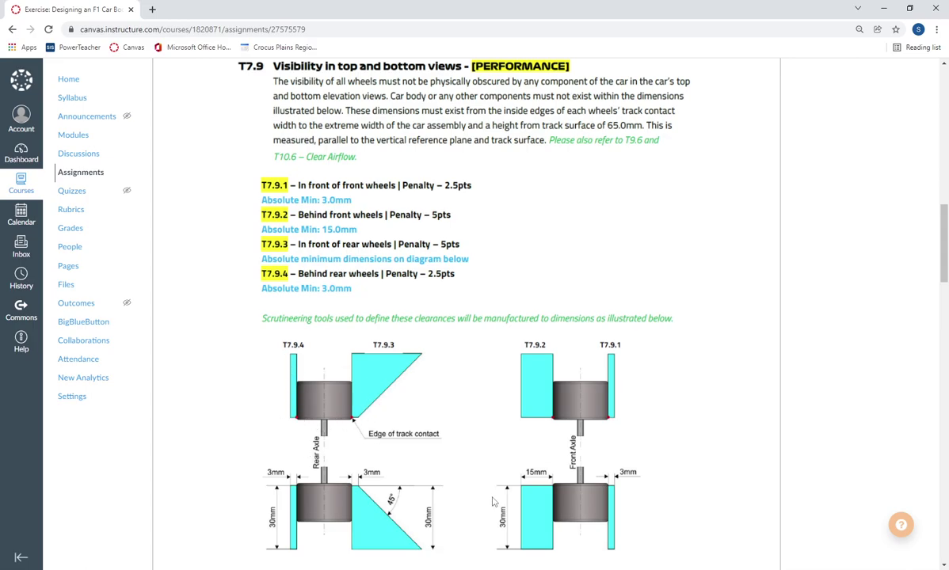
scroll(432, 412, "down", 1)
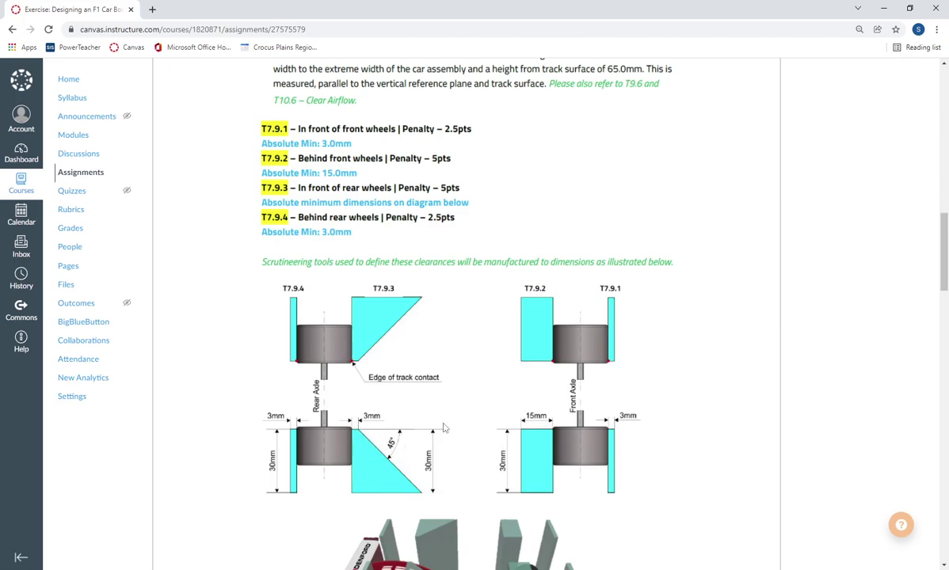
scroll(443, 428, "down", 4)
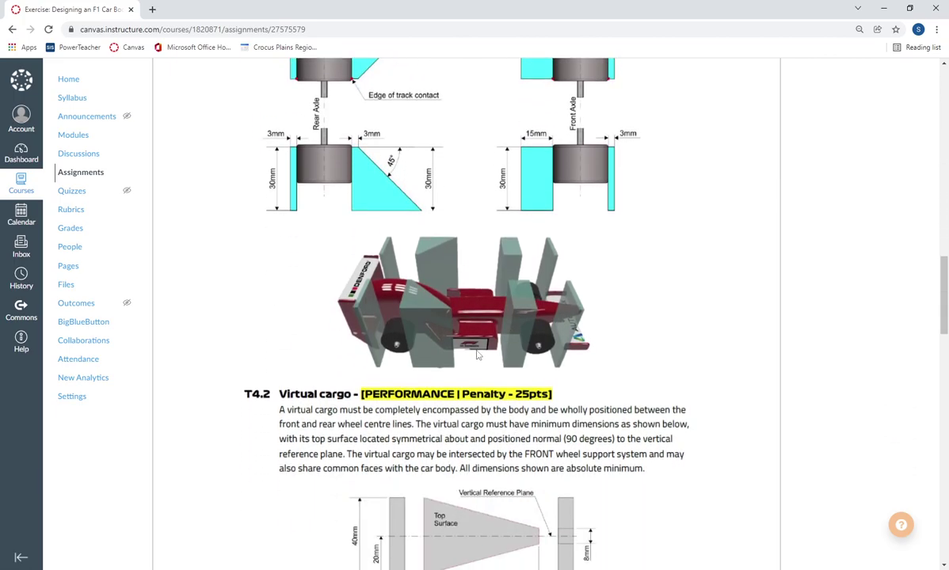
Step: Reread the T7.9 wheel visibility rule, covering the clearance height from the track surface and the front and rear wheel diagrams
scroll(487, 366, "up", 1)
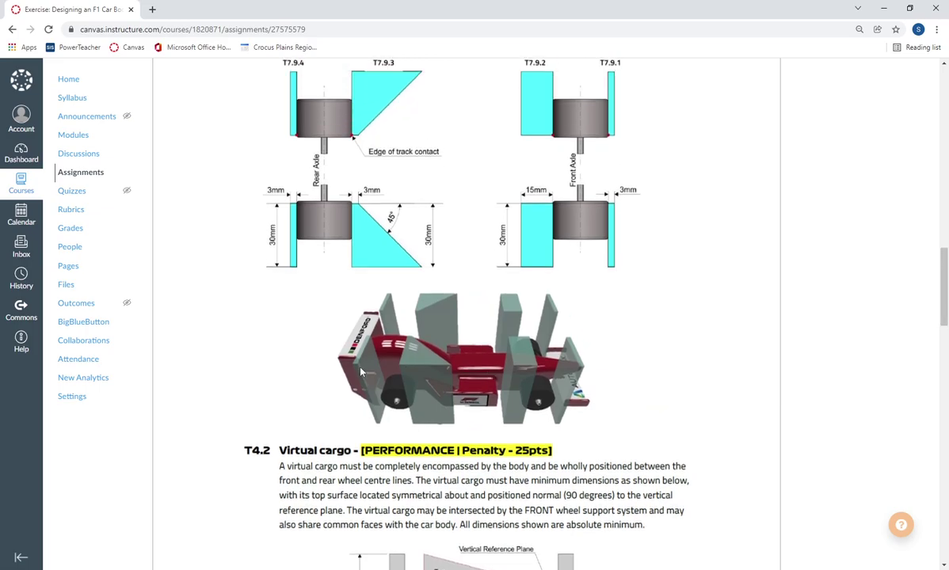
scroll(451, 342, "up", 5)
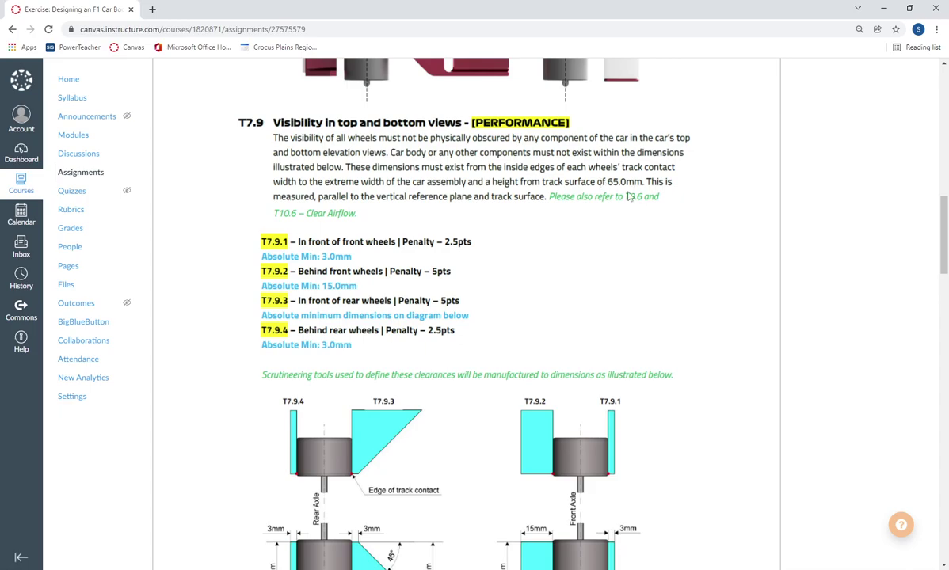
scroll(616, 182, "down", 6)
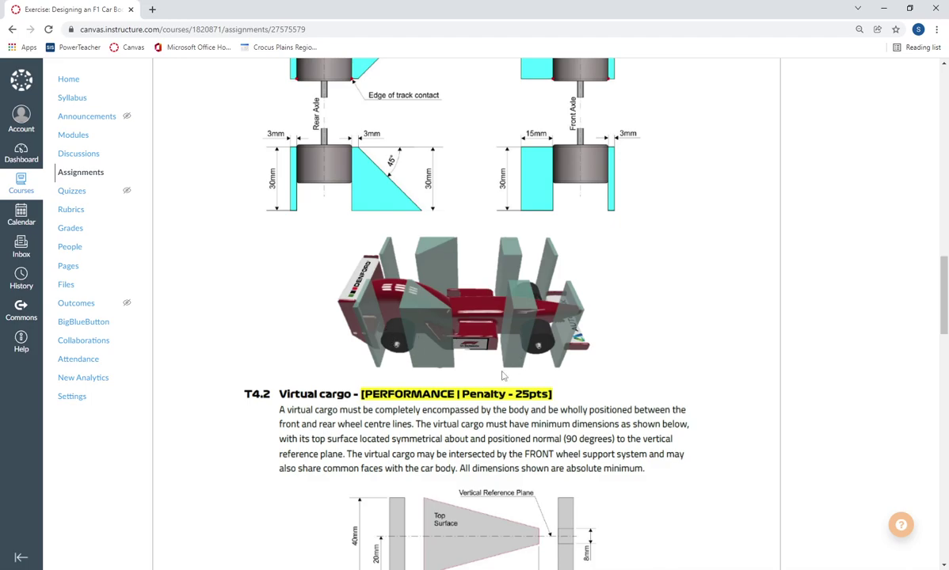
scroll(513, 409, "up", 1)
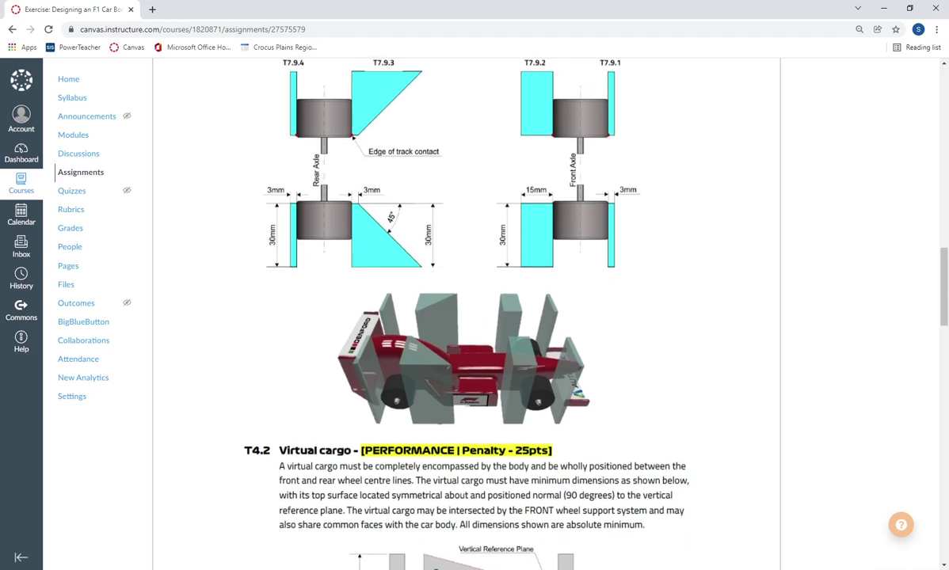
Step: Switch to Inventor and examine the clearance volumes ahead of and behind each wheel in top, oblique and isometric views
key("alt+Tab")
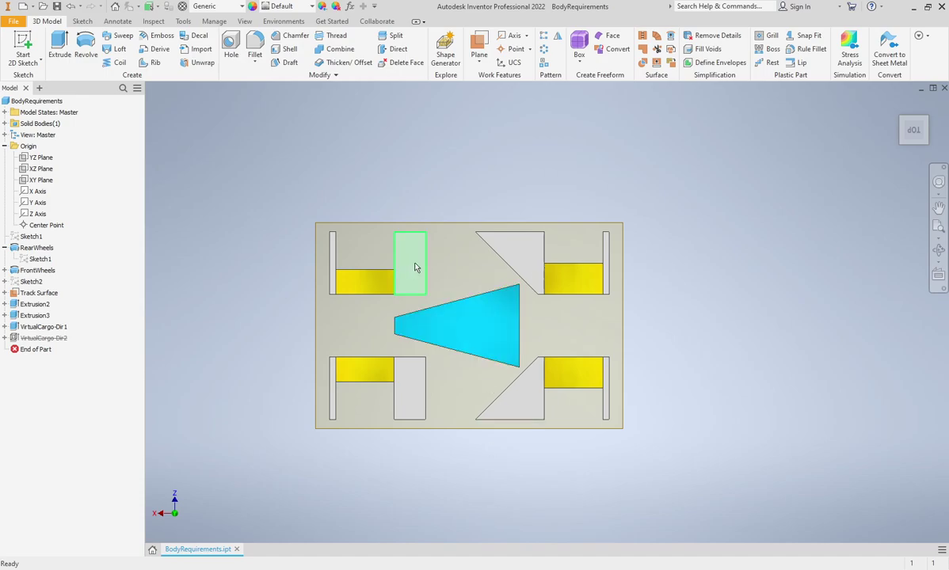
left_click(522, 251)
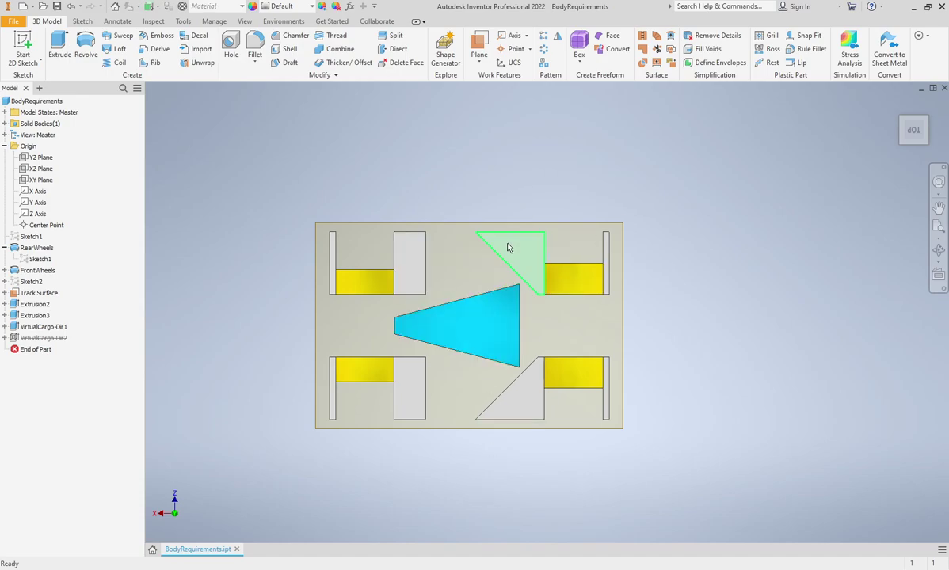
key("Escape")
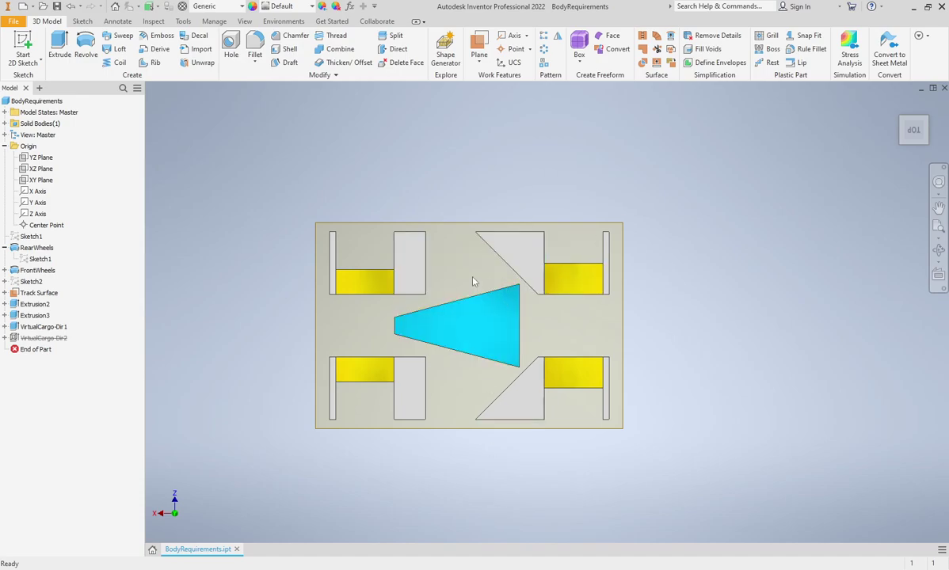
left_click(416, 281)
left_click(412, 394)
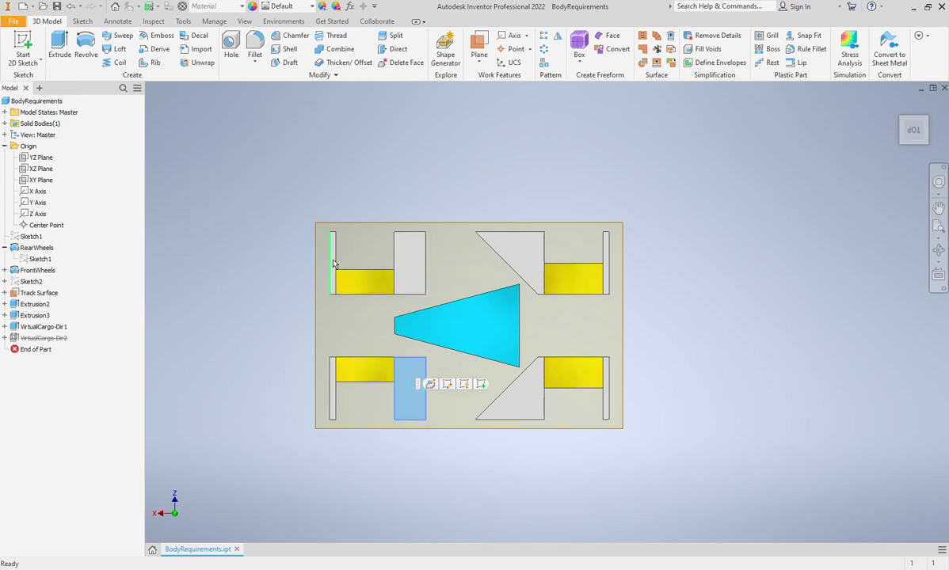
left_click(490, 457)
middle_click_drag(570, 444, 694, 313)
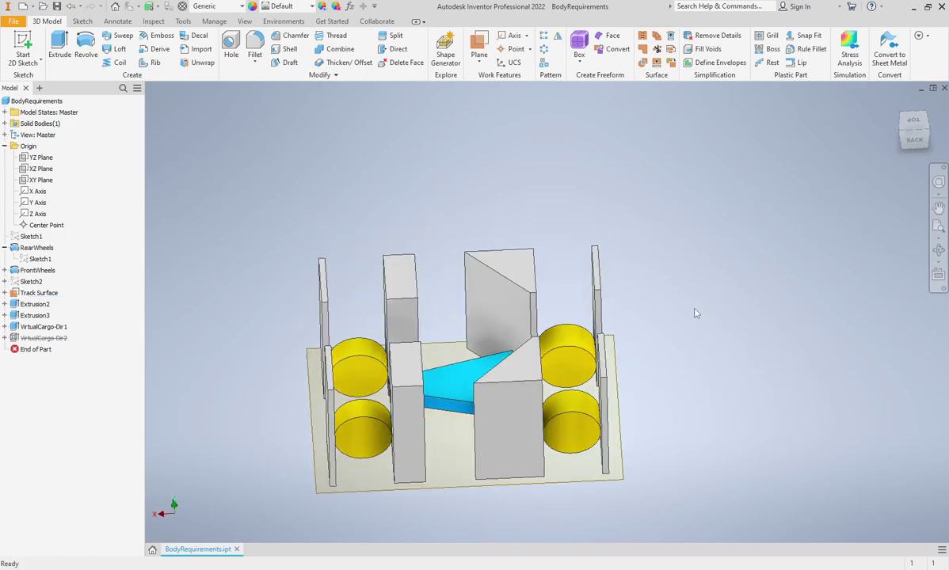
left_click(929, 129)
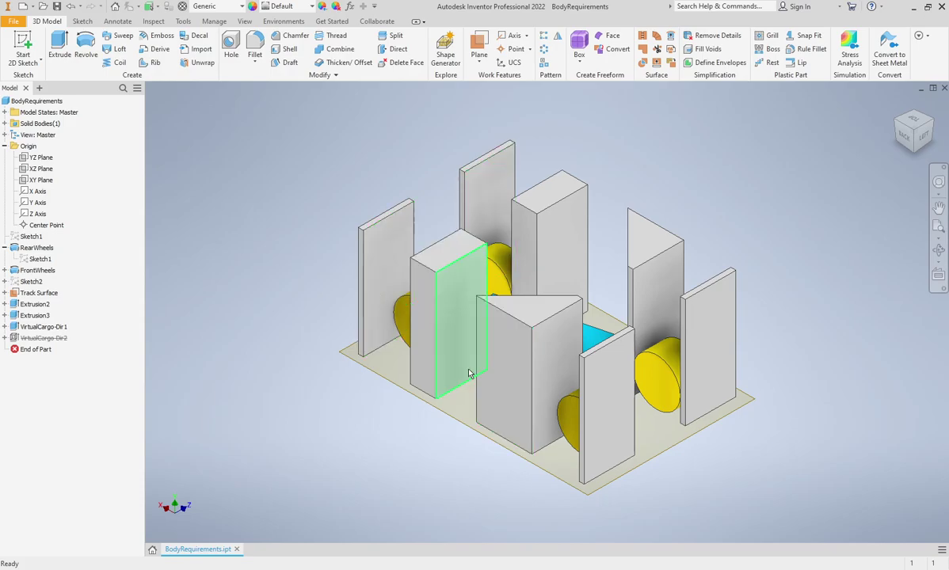
left_click(913, 120)
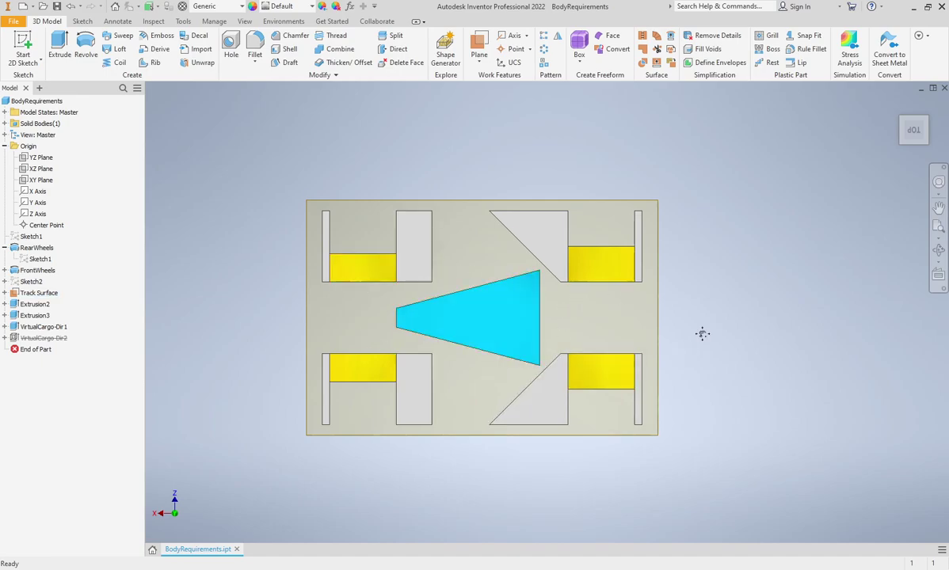
middle_click_drag(702, 337, 693, 346)
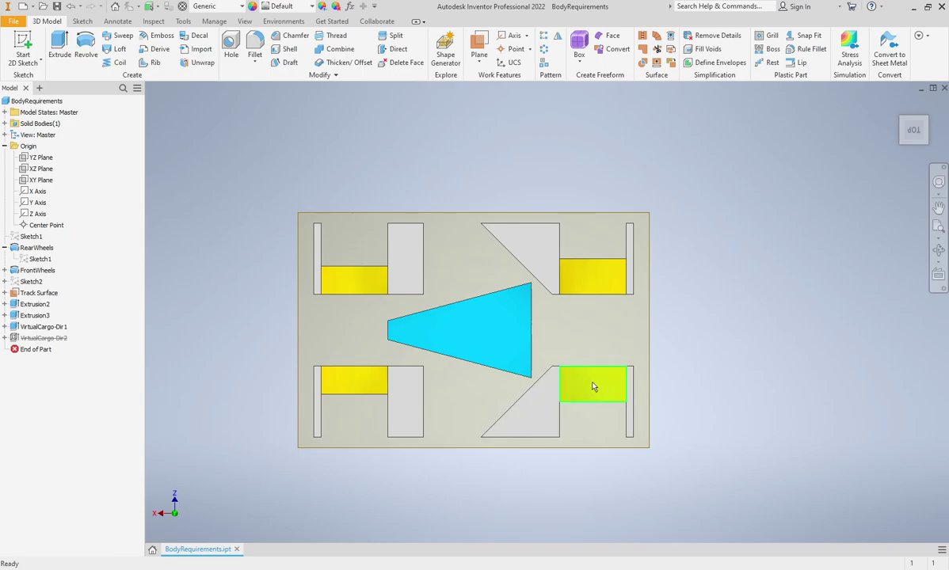
Step: Switch to the Canvas assignment and read the T4.2 virtual cargo rule with its minimum dimensions, continuing to the T4.3 diagram
key("alt+Tab")
scroll(582, 395, "down", 4)
scroll(582, 395, "down", 1)
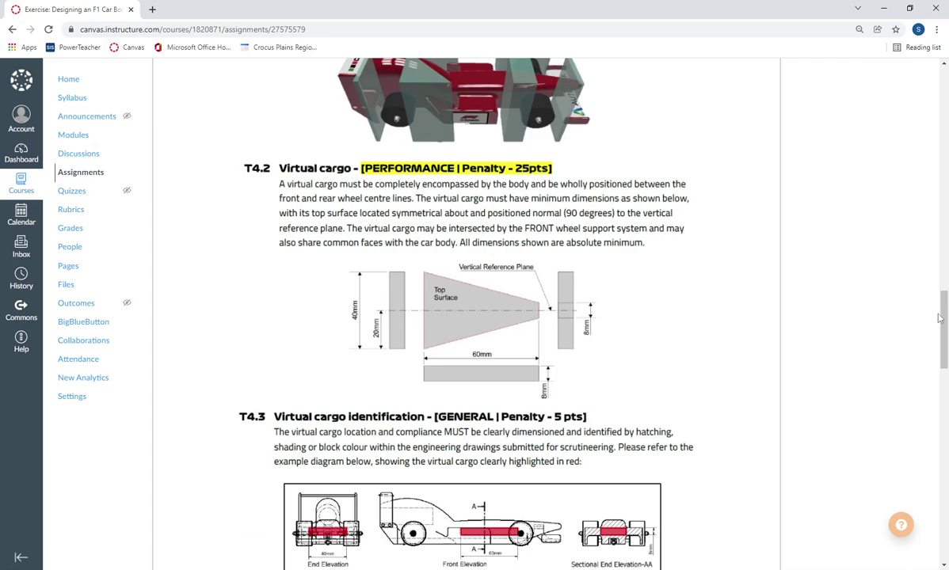
left_click_drag(944, 317, 945, 333)
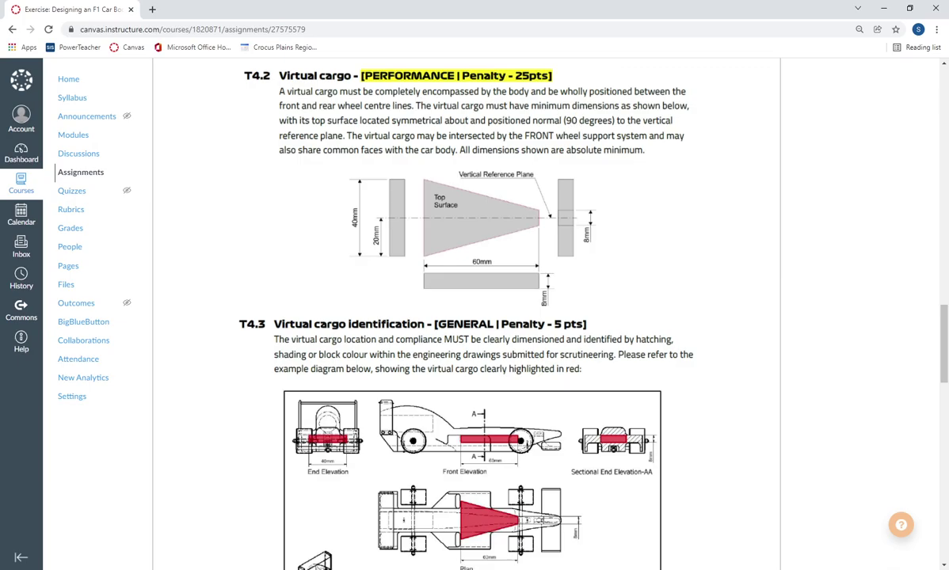
Step: Switch to Inventor and examine the virtual cargo's position above the track surface and between the clearance volumes, from the end and from above
key("alt+Tab")
middle_click_drag(528, 453, 597, 396, "shift")
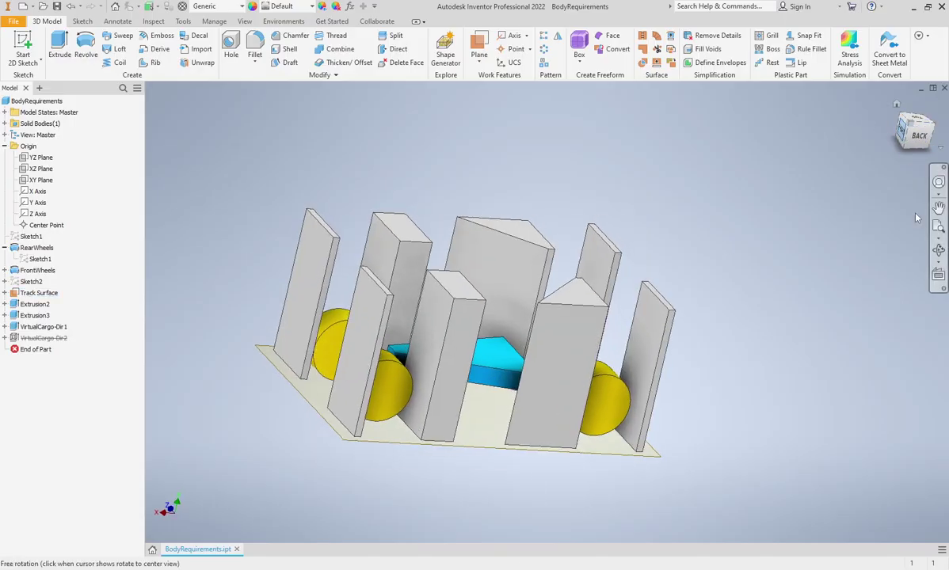
left_click(903, 133)
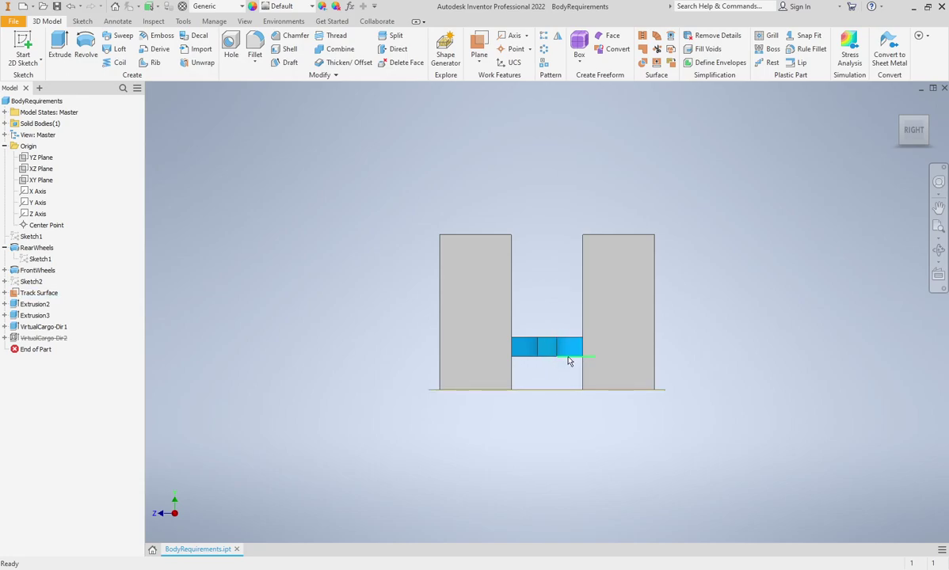
left_click(559, 391)
middle_click_drag(586, 441, 459, 438, "shift")
middle_click_drag(536, 431, 444, 453, "shift")
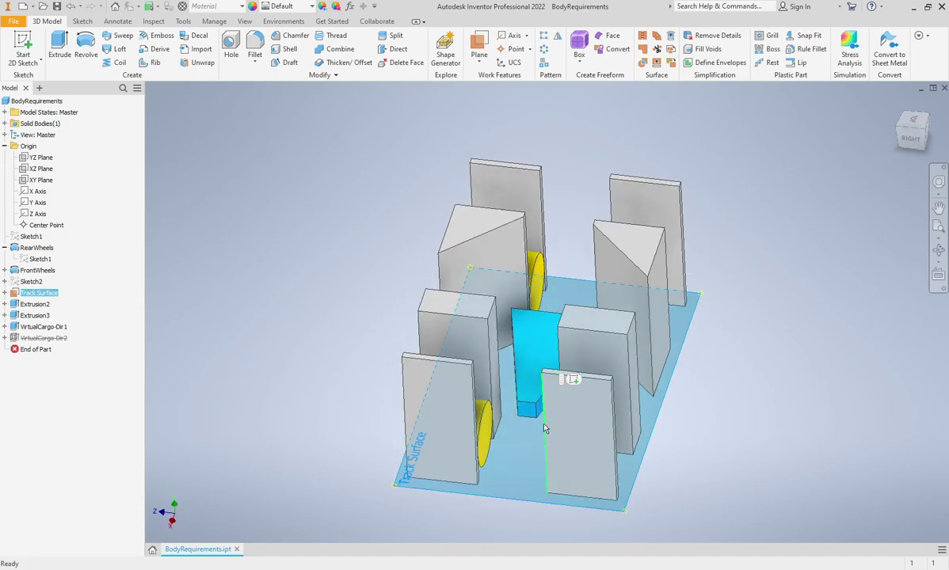
middle_click_drag(492, 424, 527, 440, "shift")
left_click(915, 120)
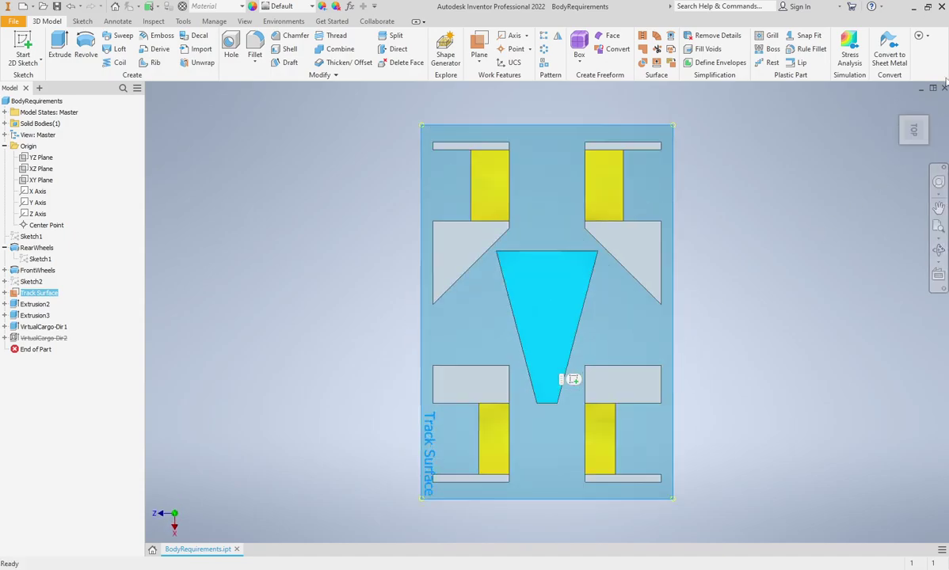
left_click(928, 149)
key("Escape")
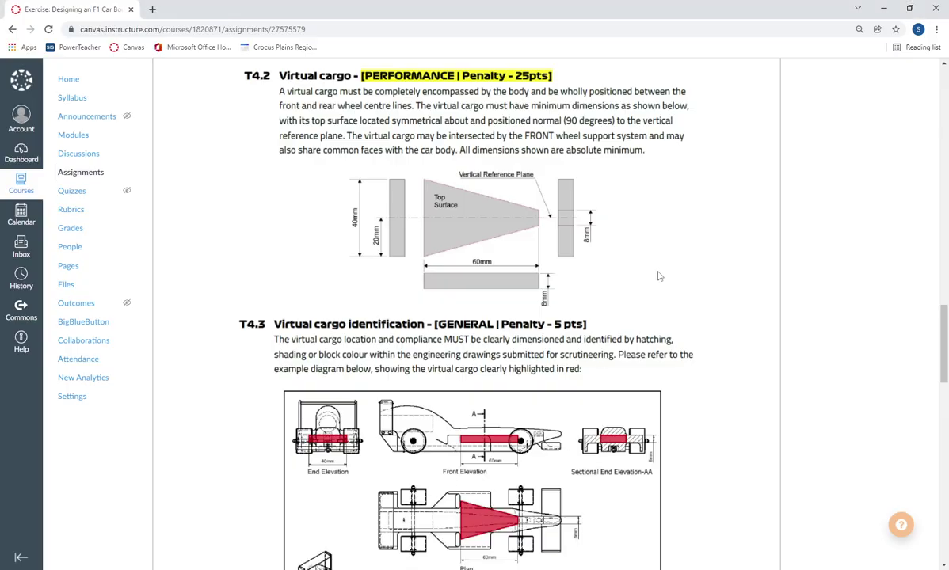
Step: Switch to the Canvas assignment and review T4.2 virtual cargo, T4.3 cargo identification and the T3.4 total length limits
scroll(657, 275, "down", 1)
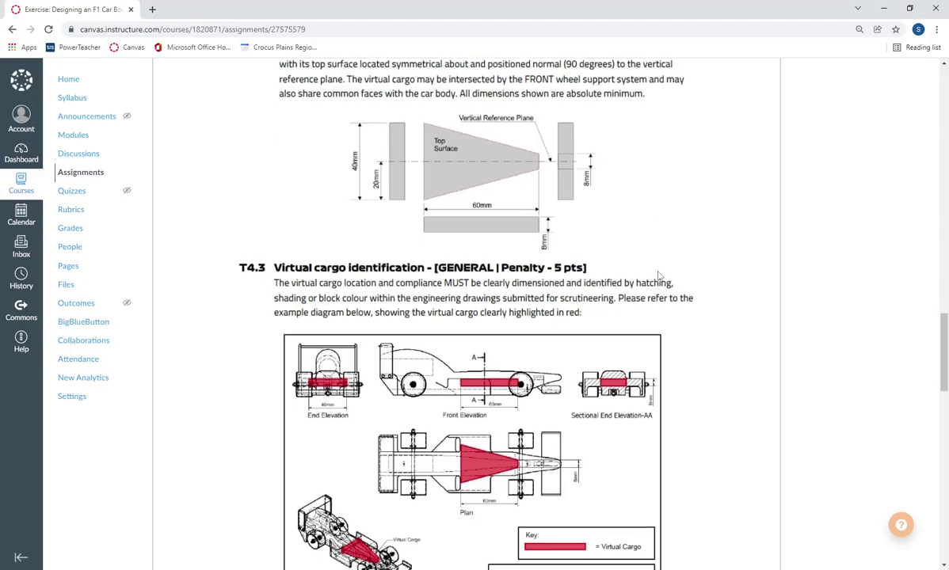
scroll(657, 275, "up", 2)
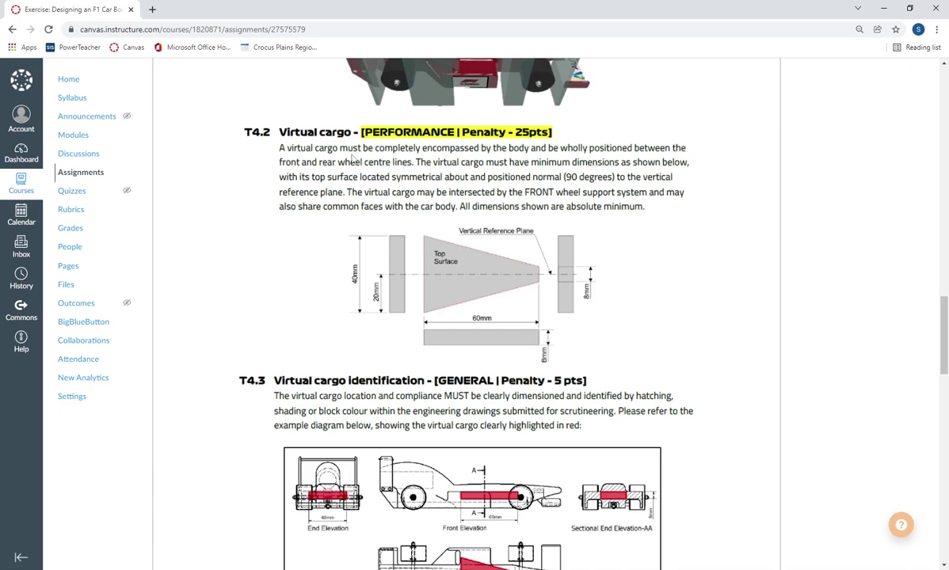
scroll(600, 277, "down", 3)
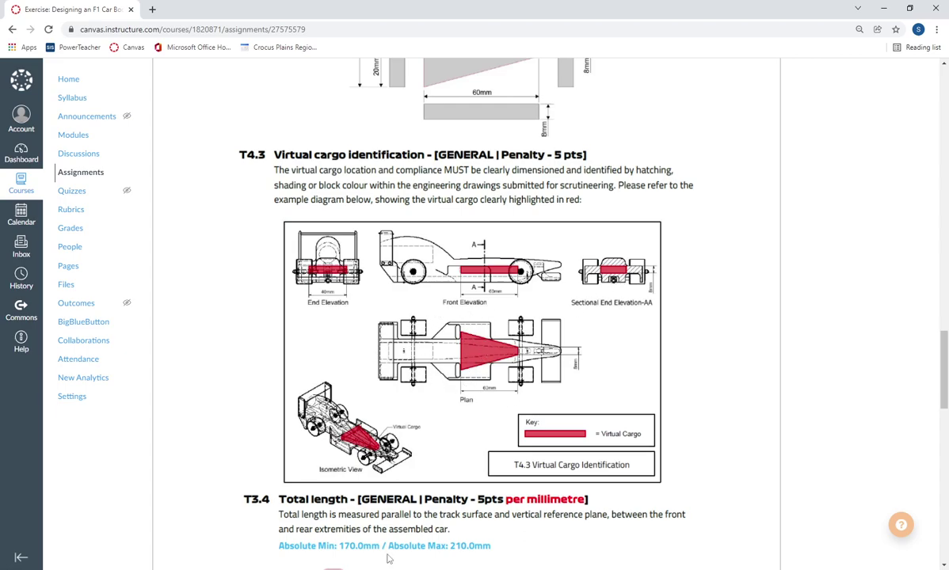
Step: Switch to Inventor and open Sketch5 of the VirtualCargo-Dir1 feature for editing
key("alt+Tab")
middle_click_drag(624, 392, 551, 406)
left_click(4, 326)
left_click(40, 337)
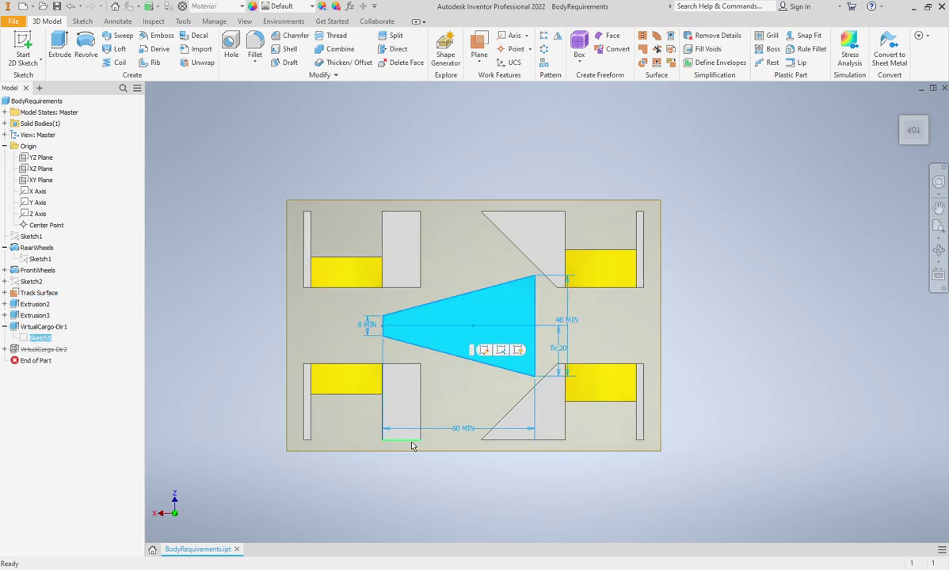
left_click(181, 380)
double_click(40, 339)
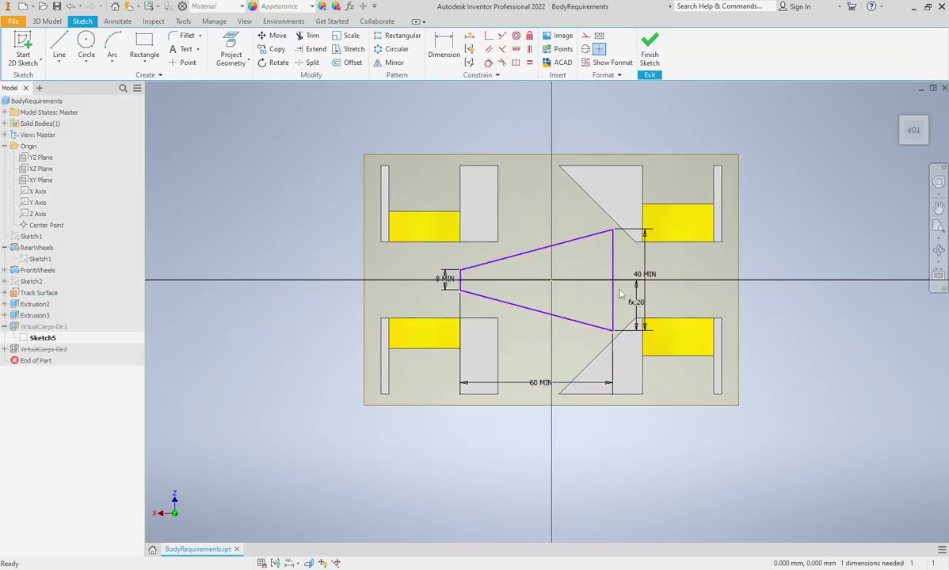
Step: Slide the virtual cargo profile rearward until the corners of its 40 mm edge meet the angled clearance blocks ahead of the rear wheels
scroll(622, 293, "up", 5)
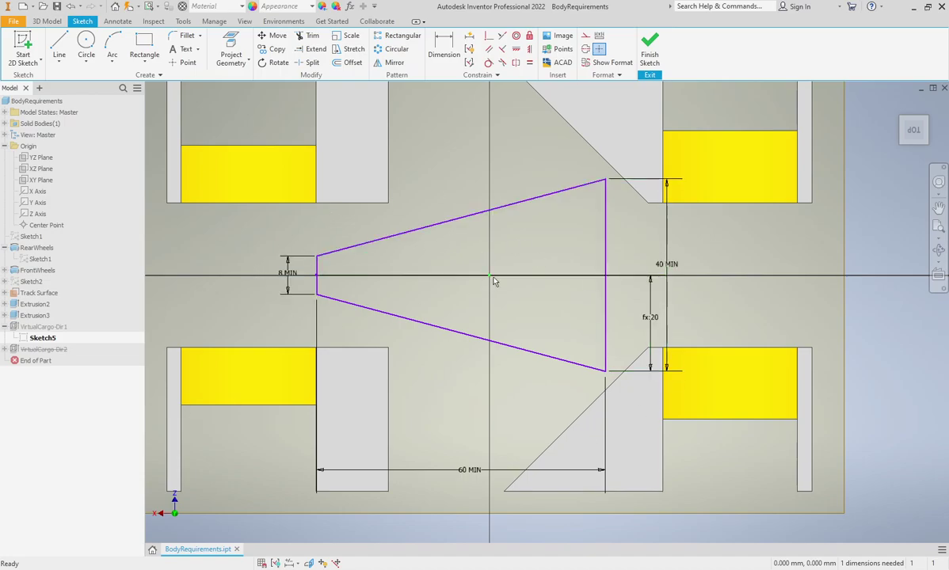
middle_click_drag(548, 323, 561, 356)
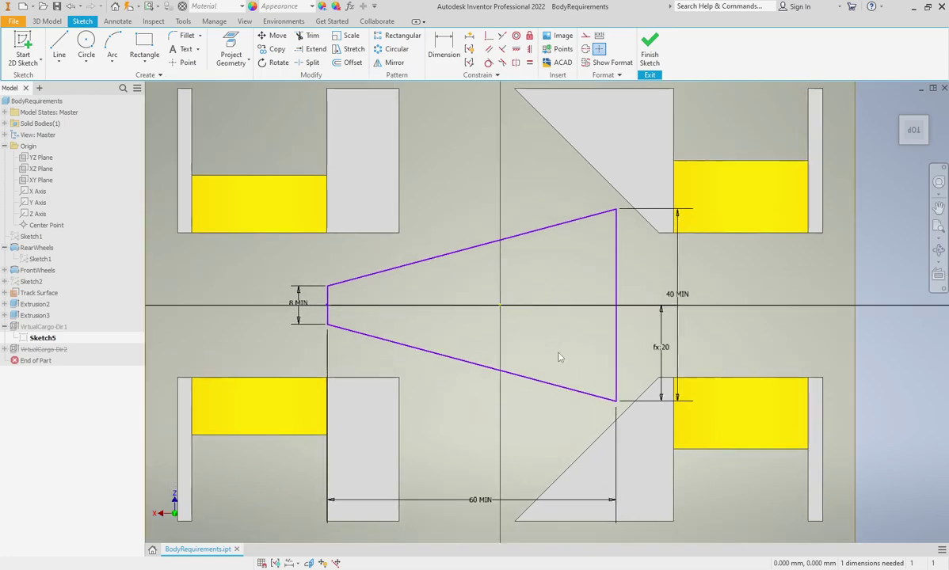
scroll(459, 348, "up", 2)
scroll(459, 349, "up", 1)
scroll(438, 341, "down", 2)
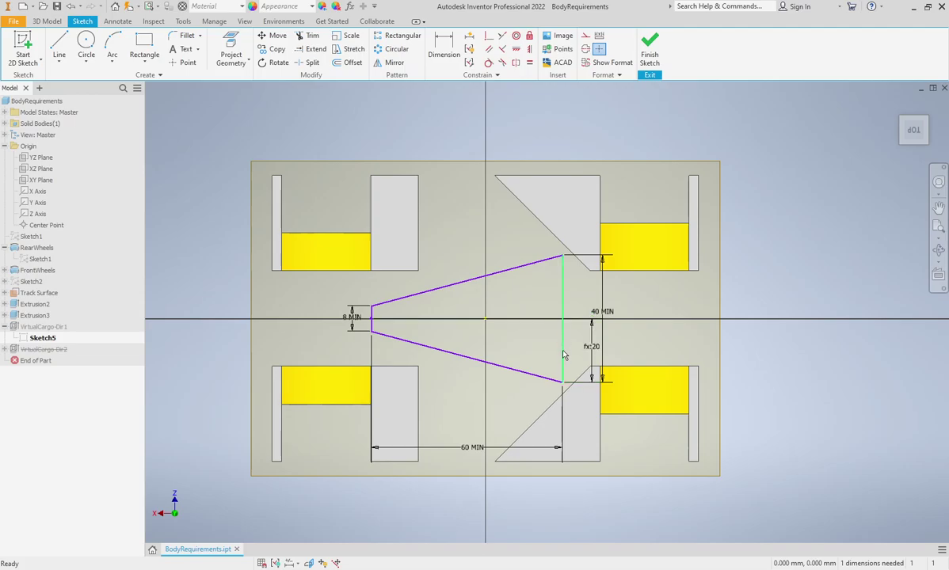
left_click_drag(561, 349, 573, 348)
scroll(570, 268, "up", 5)
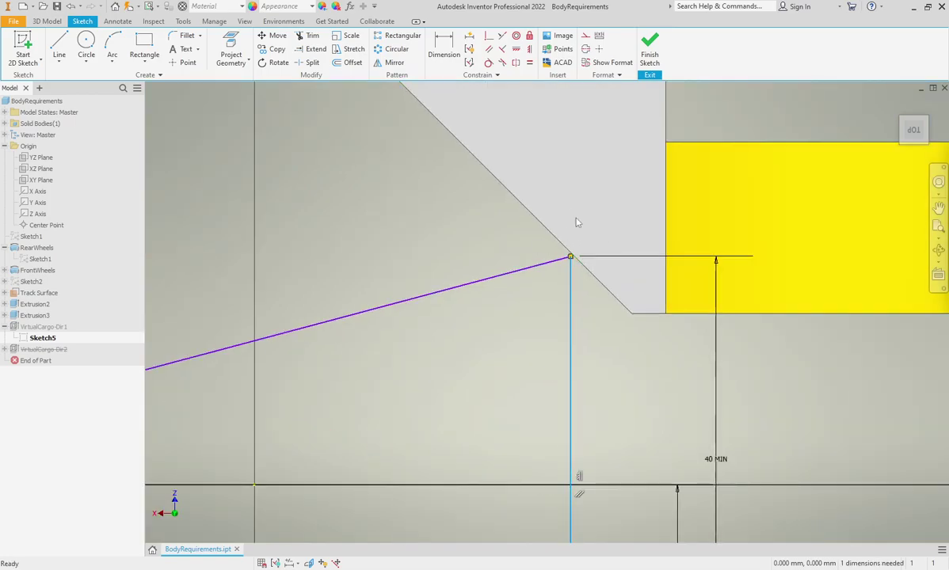
key("Home")
Step: Slide the cargo profile forward until its narrow end sits just ahead of the rear faces of the front wheels, and finish the sketch
left_click(465, 336)
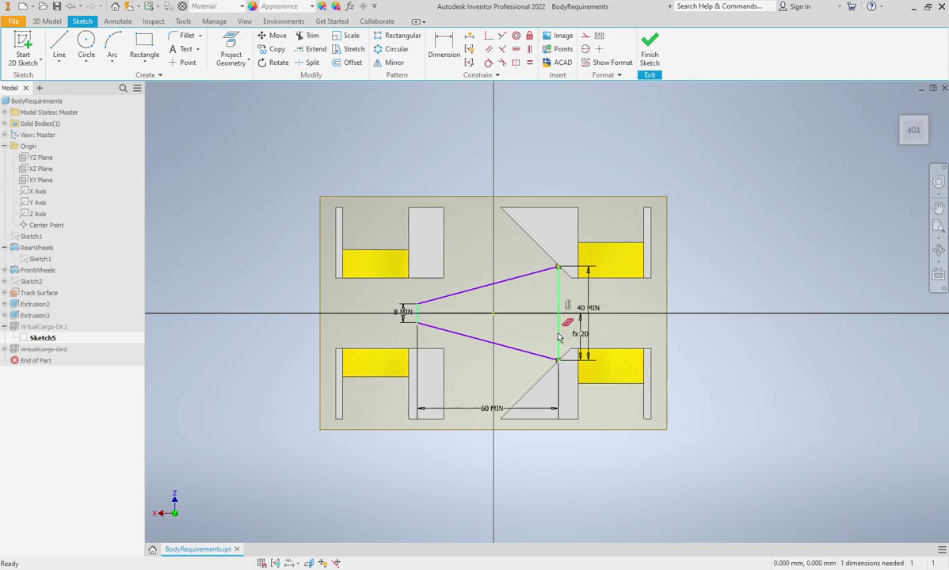
left_click_drag(558, 340, 533, 345)
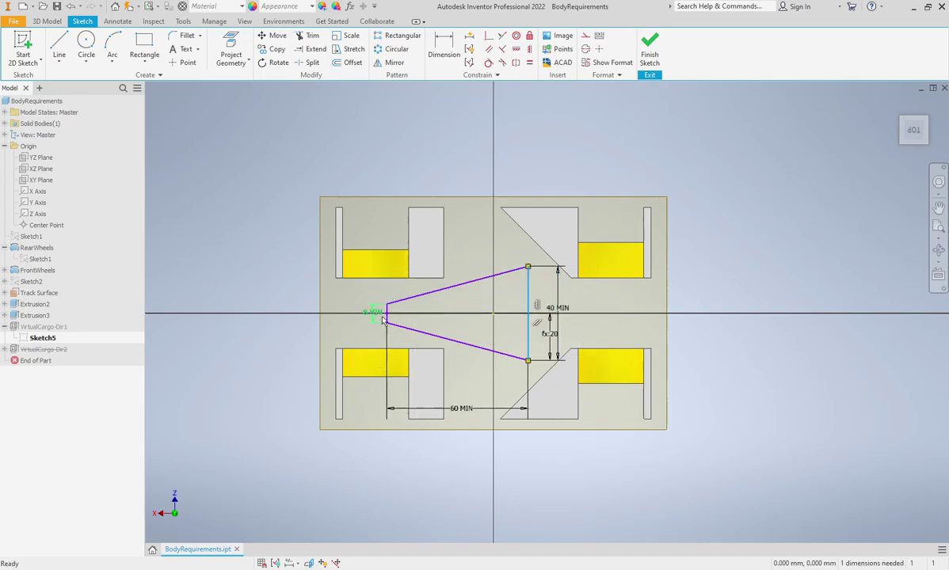
mouse_move(529, 296)
left_mouse_down()
mouse_move(550, 297)
mouse_move(507, 297)
mouse_move(547, 300)
left_mouse_up()
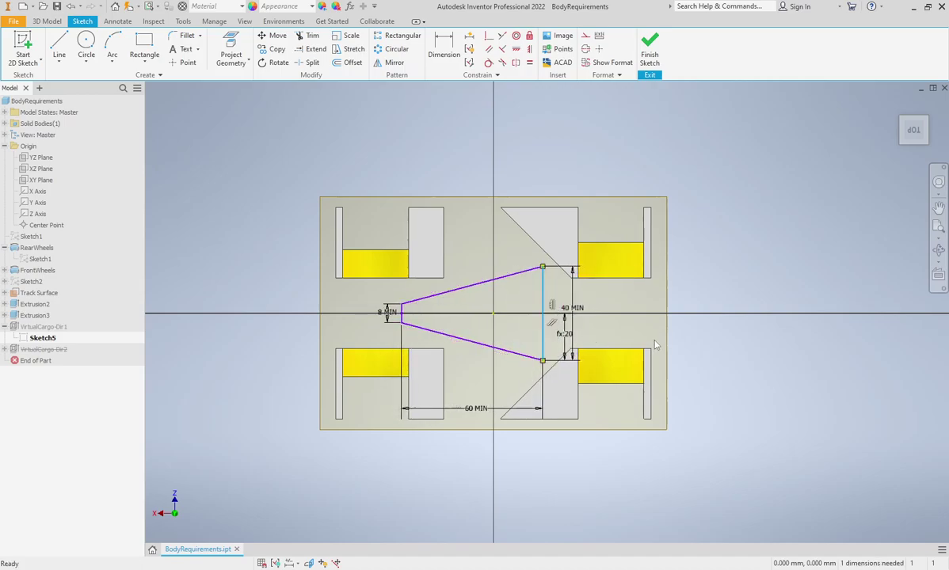
left_click(719, 367)
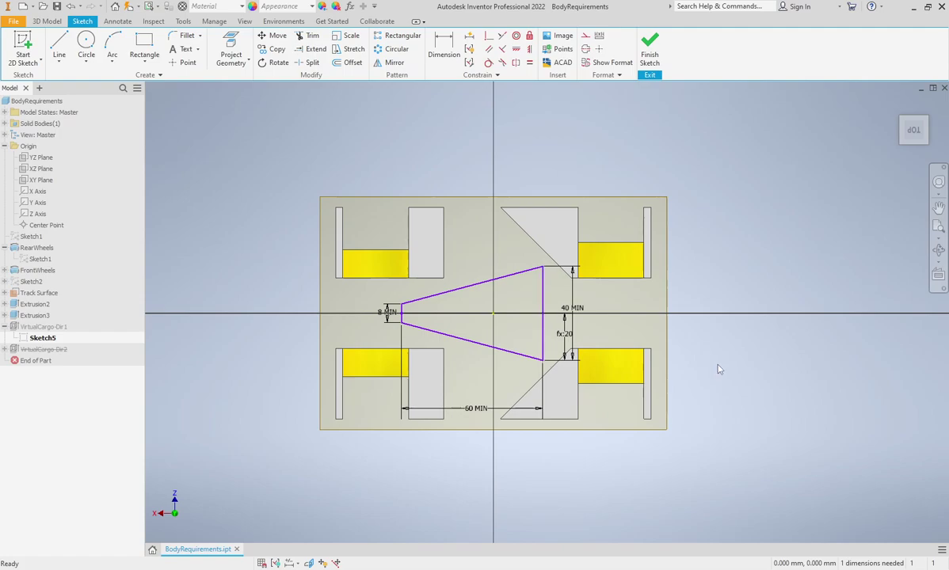
left_click(649, 54)
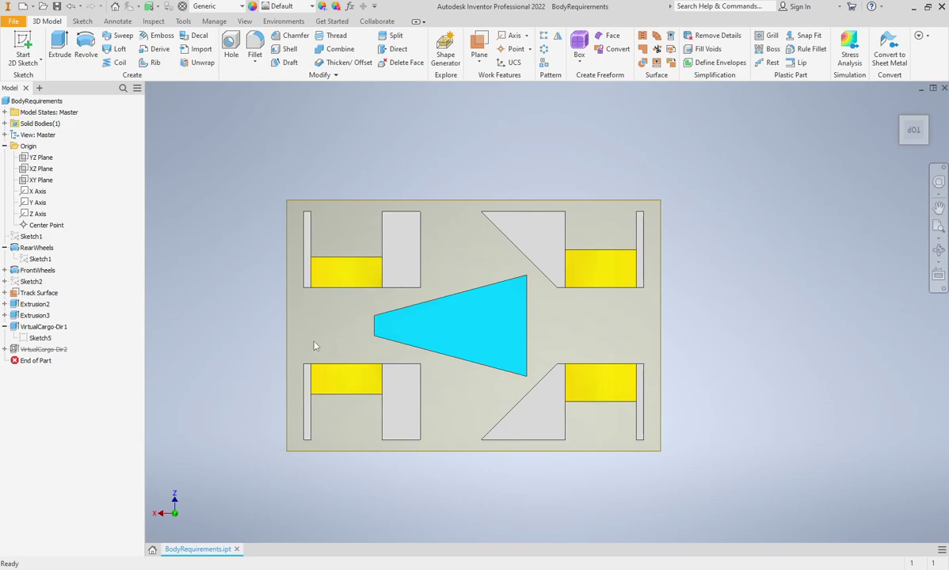
Step: Suppress the VirtualCargo-Dir1 feature and unsuppress VirtualCargo-Dir2
right_click(52, 326)
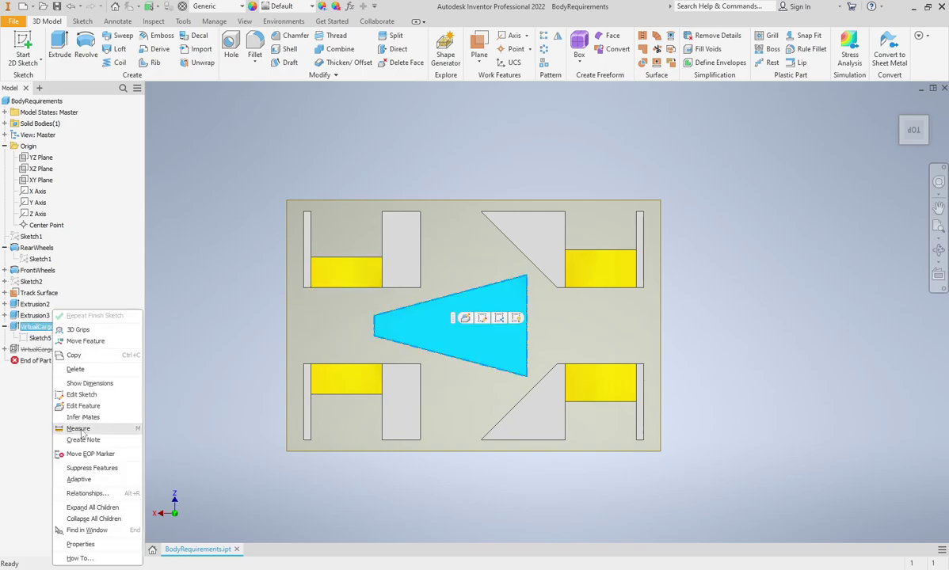
left_click(90, 470)
right_click(48, 349)
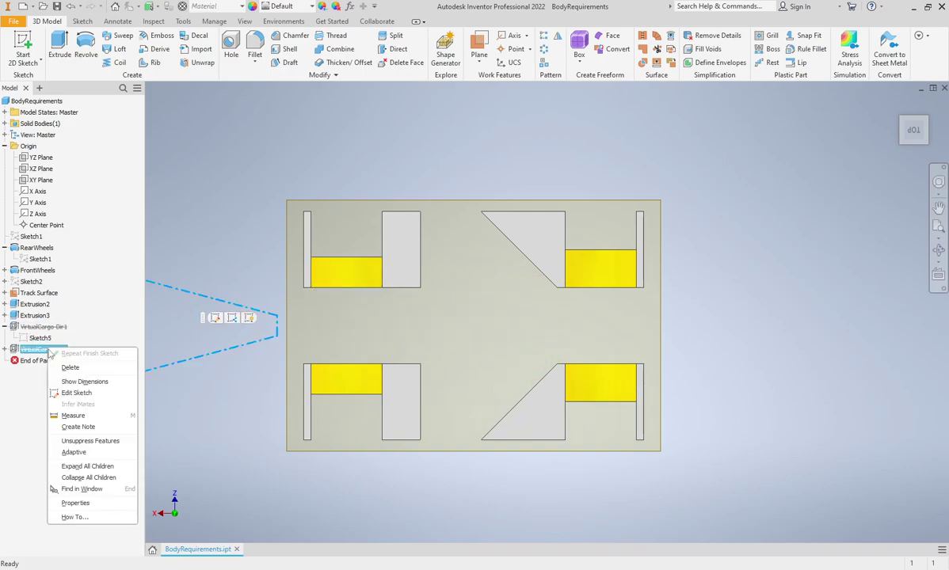
left_click(78, 443)
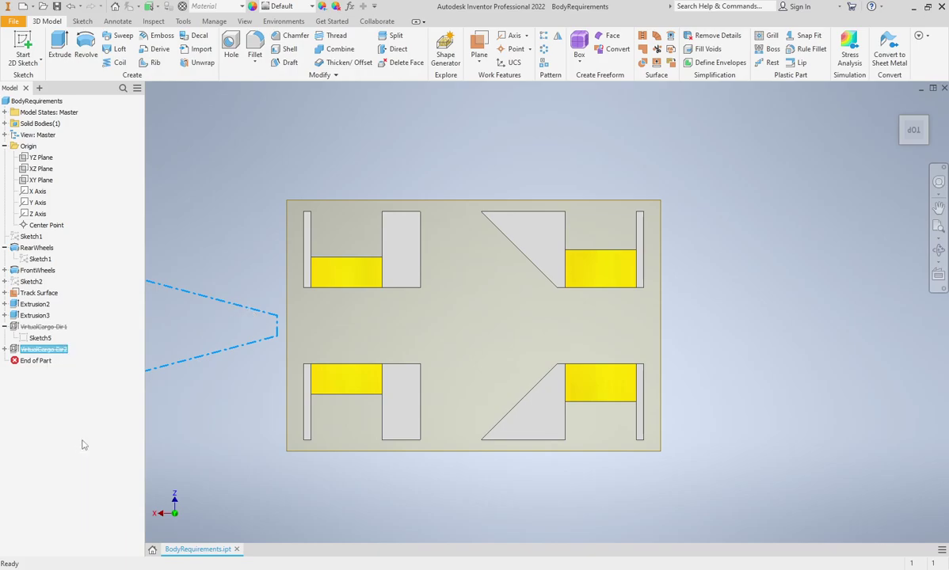
scroll(240, 405, "down", 3)
middle_click_drag(240, 404, 311, 400)
scroll(229, 395, "up", 5)
middle_click_drag(383, 396, 257, 406)
scroll(256, 406, "down", 2)
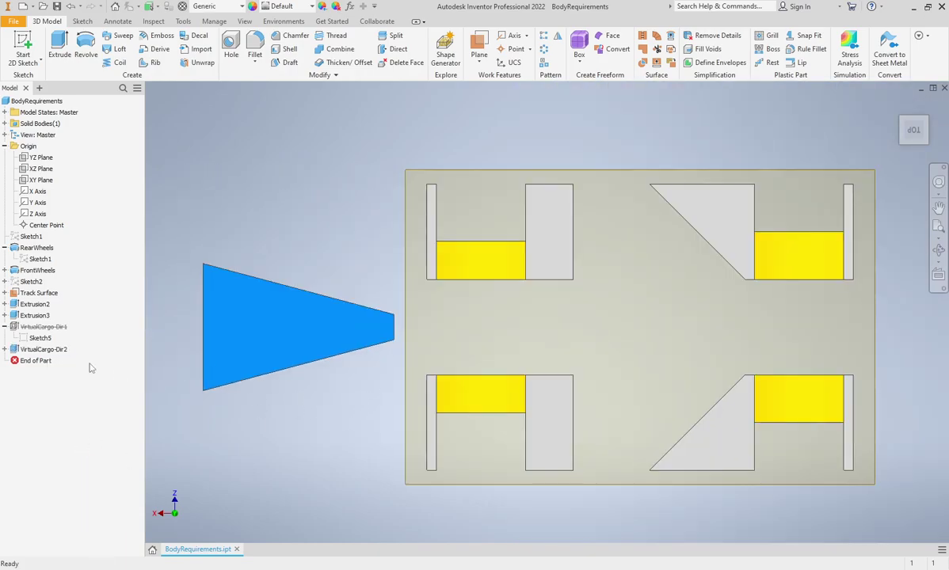
Step: Edit Sketch6 of VirtualCargo-Dir2, slide the cargo profile until its 40 mm edge sits just behind the front wheels' clearance blocks, and finish the sketch
left_click(5, 349)
double_click(38, 360)
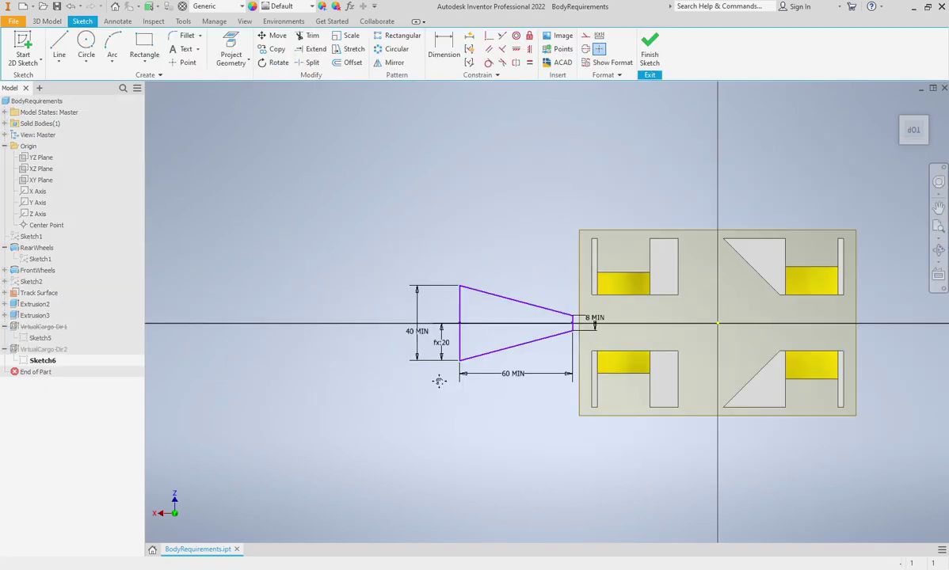
left_click_drag(369, 368, 592, 372)
middle_click_drag(666, 387, 521, 385)
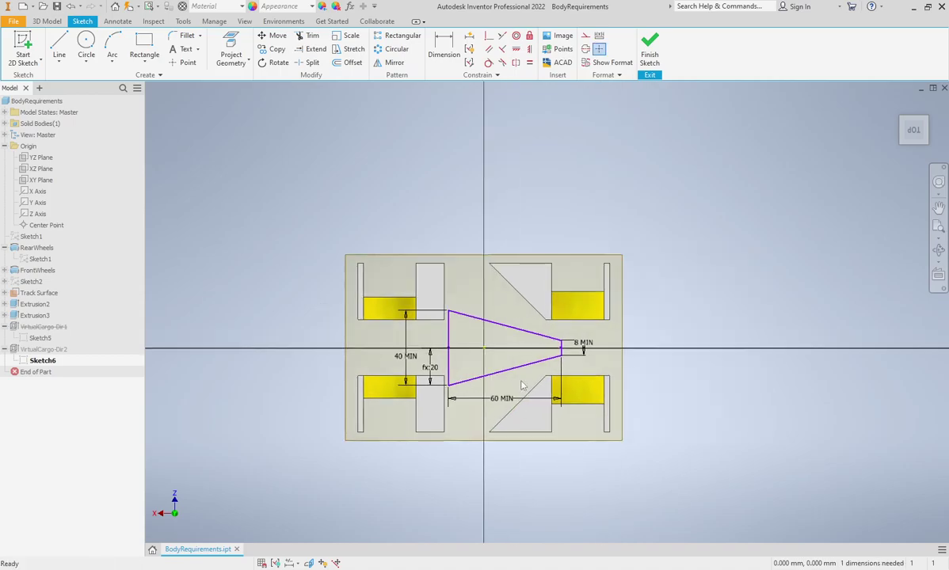
scroll(522, 386, "up", 3)
left_click(649, 49)
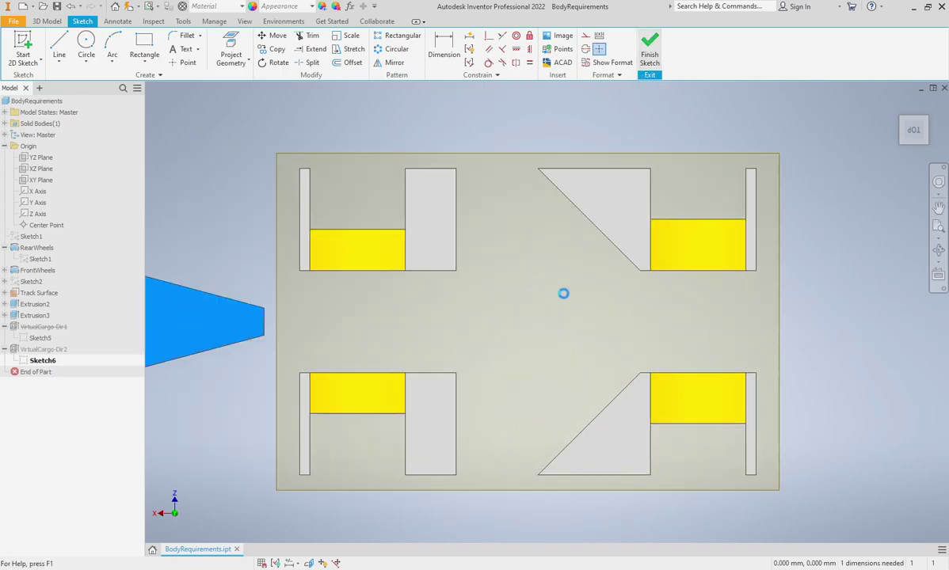
middle_click_drag(645, 402, 502, 410)
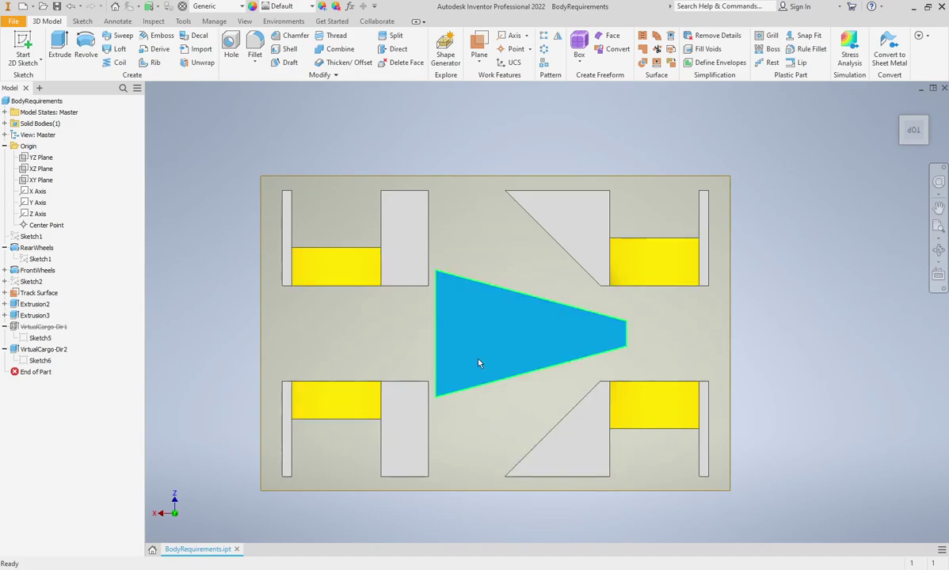
Step: Examine the VirtualCargo-Dir2 placement between the front and rear wheel clearance blocks from above and at an angle
middle_click_drag(515, 414, 485, 443, "shift")
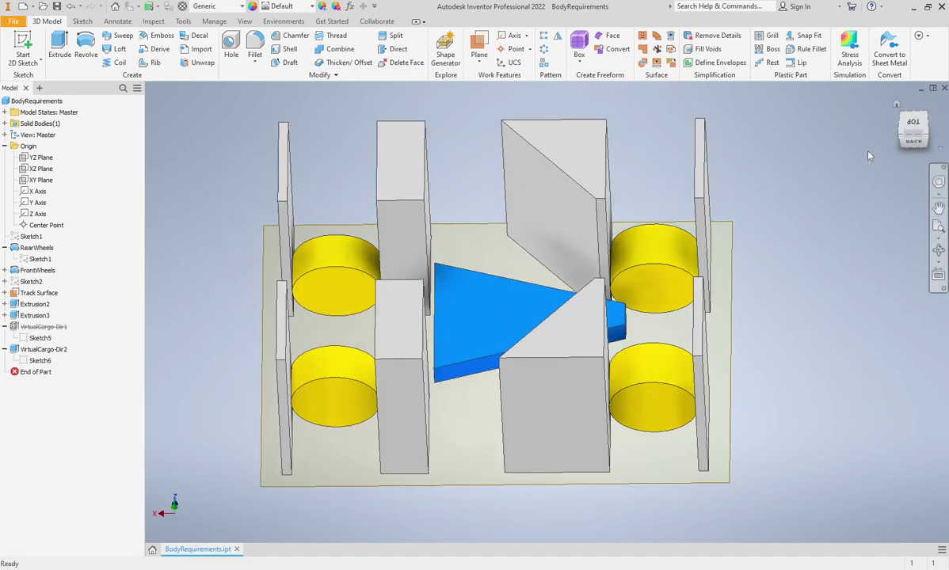
left_click(913, 132)
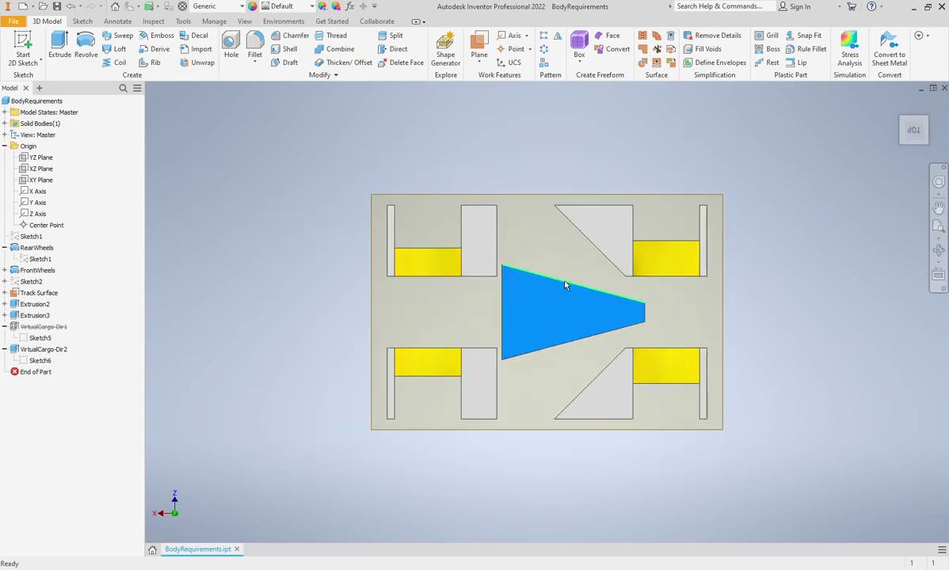
scroll(495, 263, "up", 3)
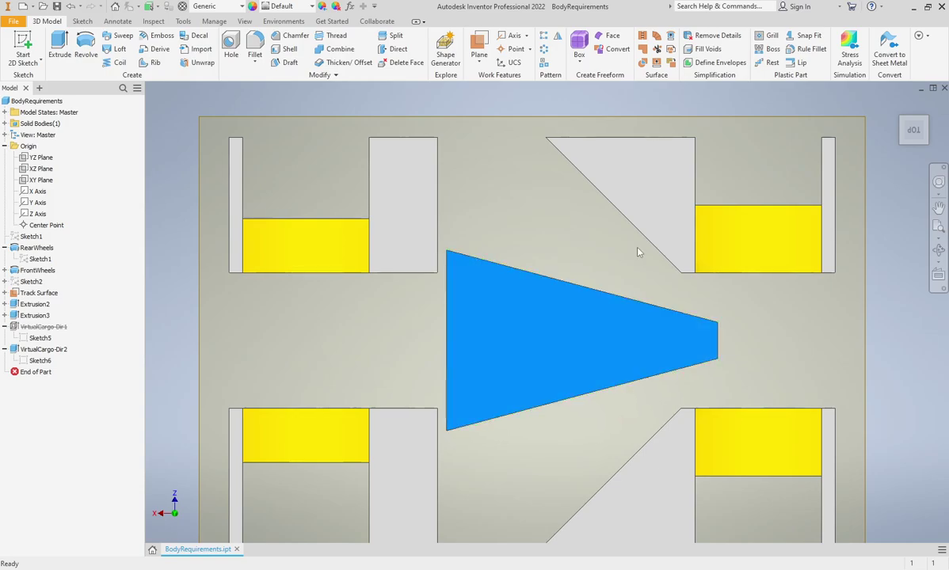
scroll(626, 245, "down", 5)
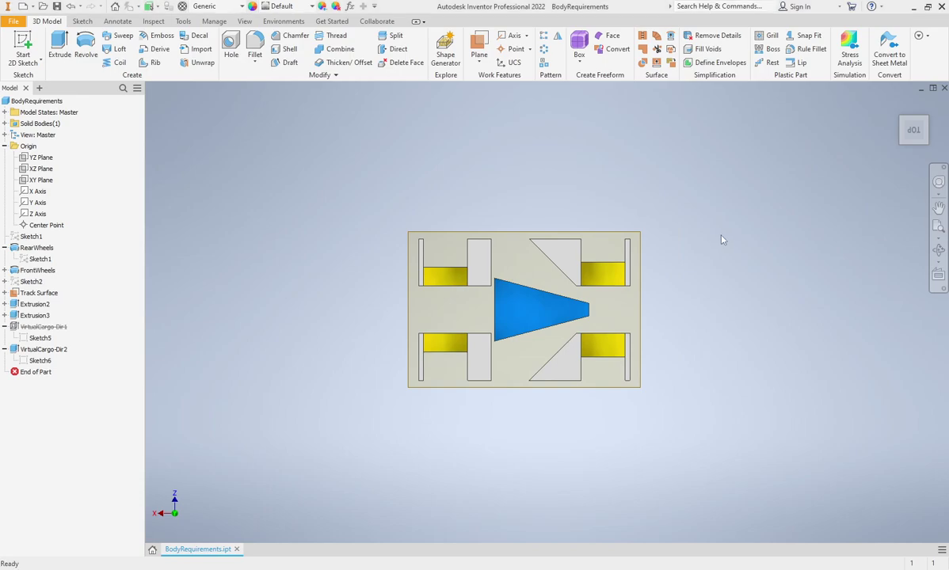
scroll(578, 275, "up", 3)
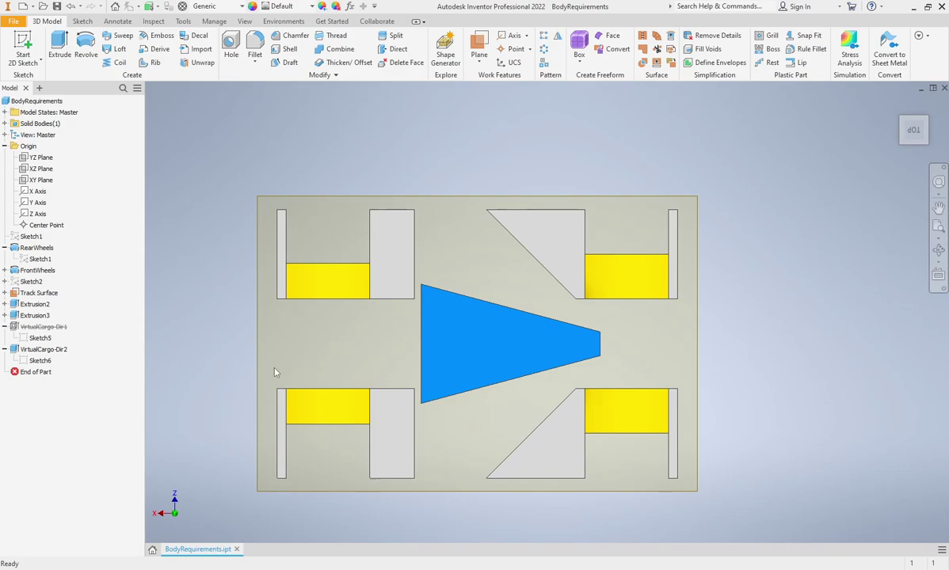
middle_click_drag(707, 415, 710, 398)
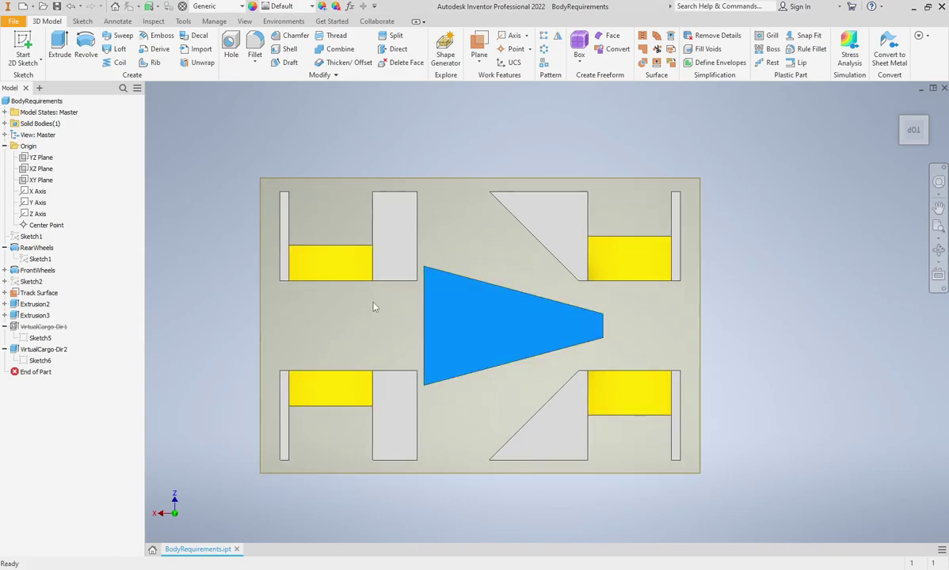
middle_click_drag(485, 364, 476, 340, "shift")
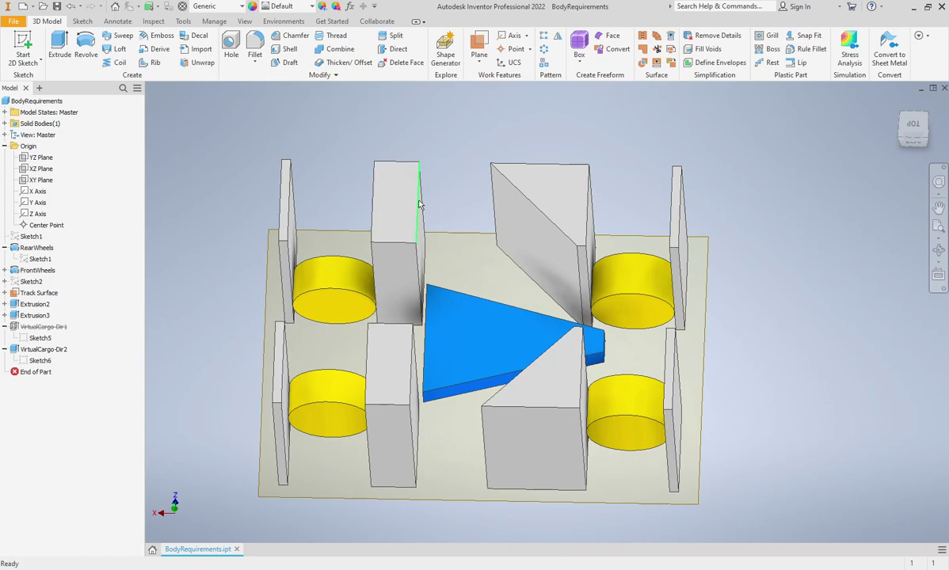
left_click(911, 126)
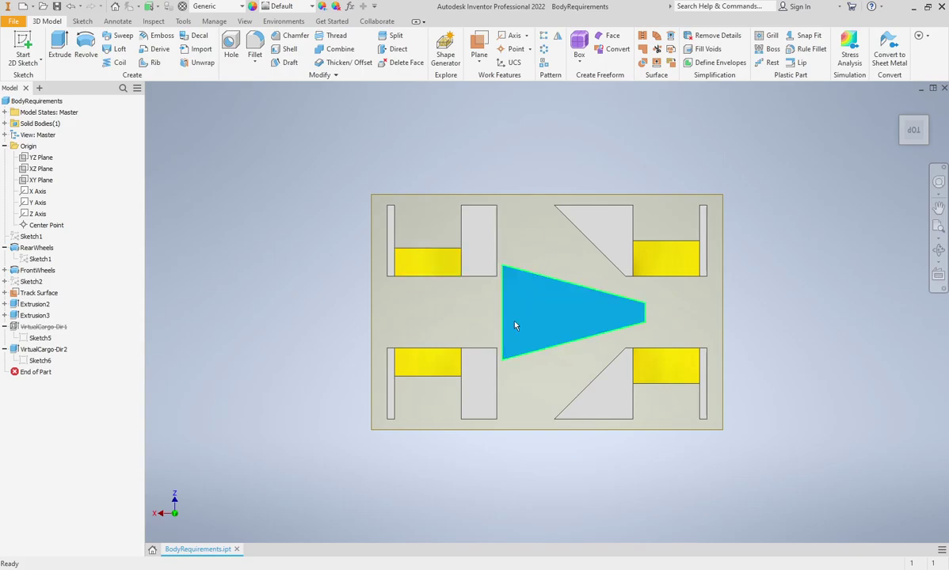
middle_click_drag(519, 468, 455, 487)
Step: Switch to the Word document and review the three example body outlines drawn around the virtual cargo in both directions
left_click(530, 569)
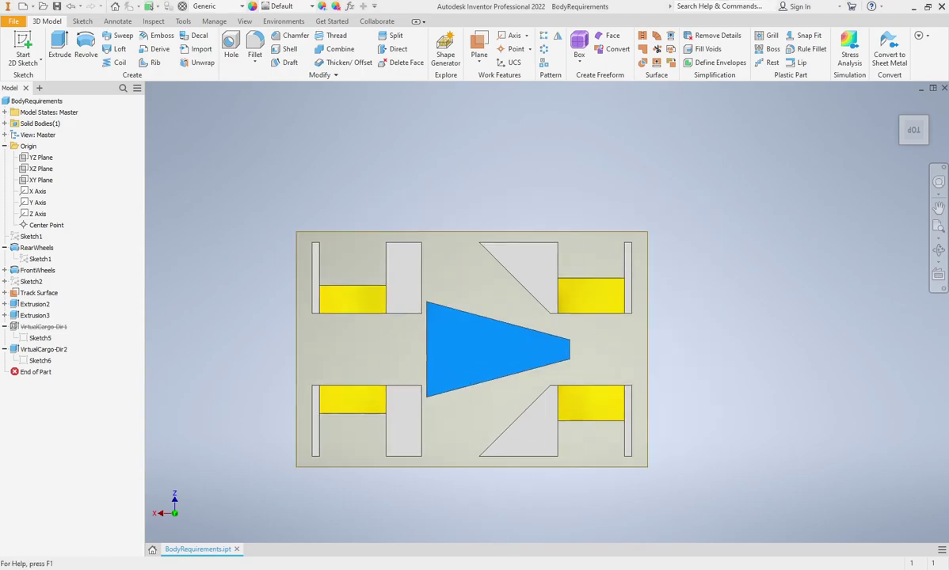
scroll(624, 402, "up", 3)
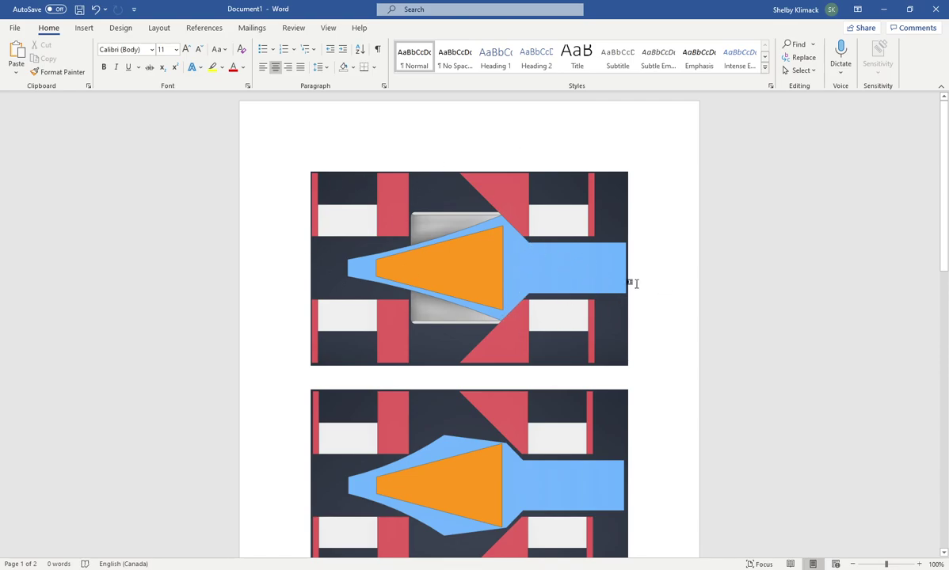
scroll(635, 283, "down", 3)
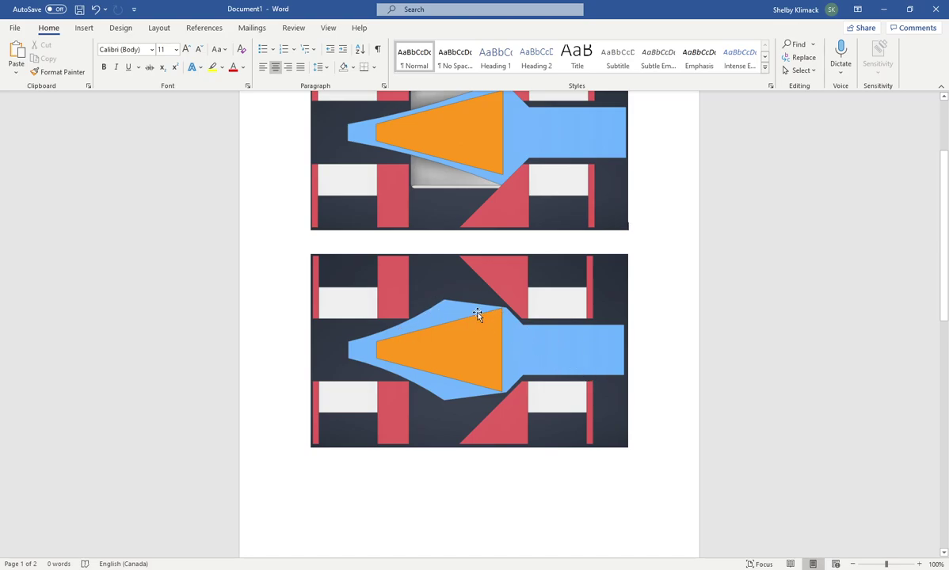
scroll(568, 386, "down", 5)
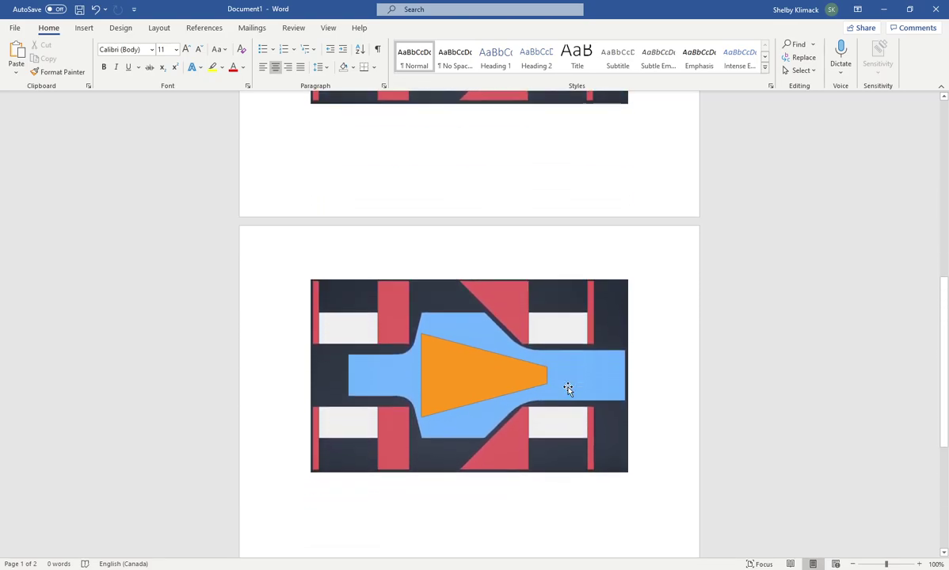
scroll(568, 389, "up", 1)
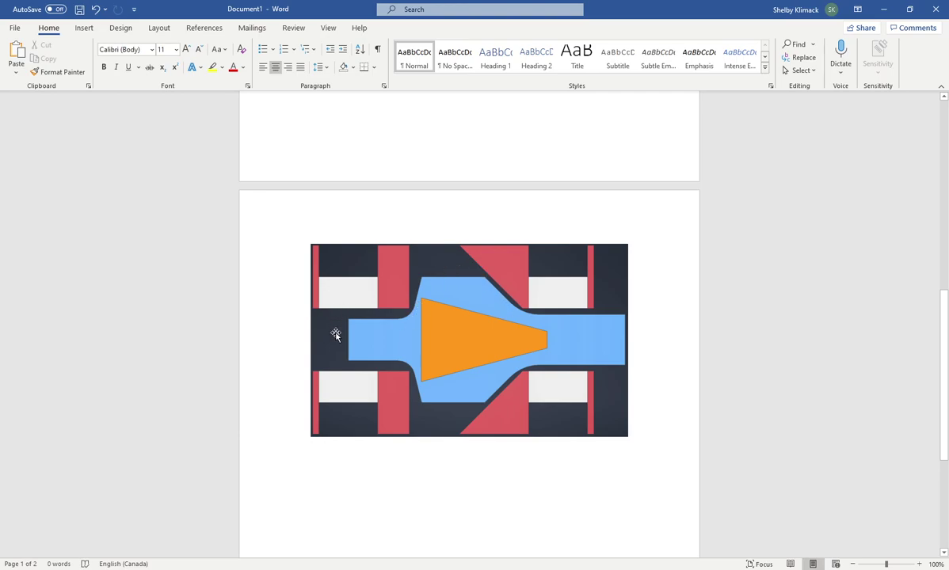
scroll(524, 381, "up", 1)
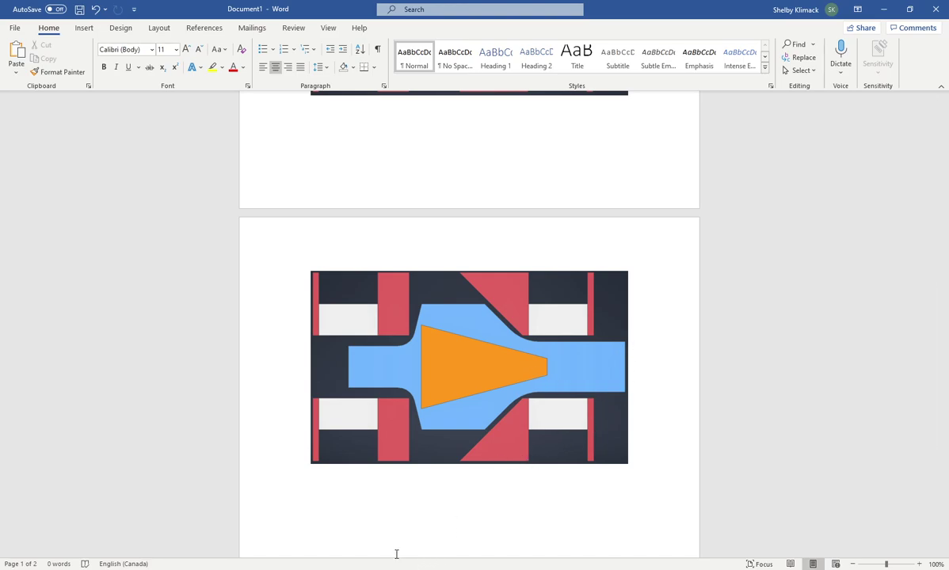
Step: Switch to the Canvas assignment and go back up to the T7.3 wheelbase and T7.9 wheel visibility rules
mouse_move(319, 568)
left_click(320, 523)
scroll(602, 316, "up", 10)
scroll(943, 248, "up", 7)
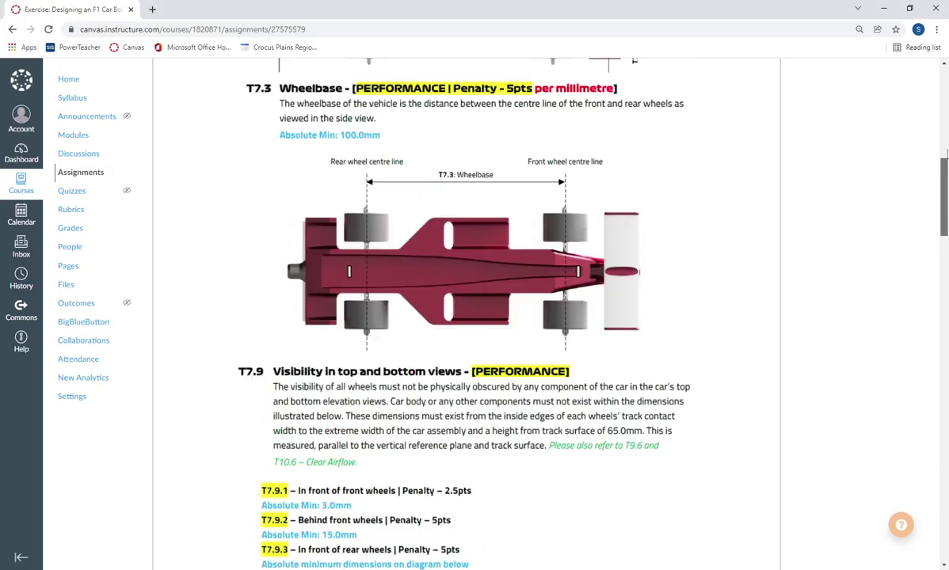